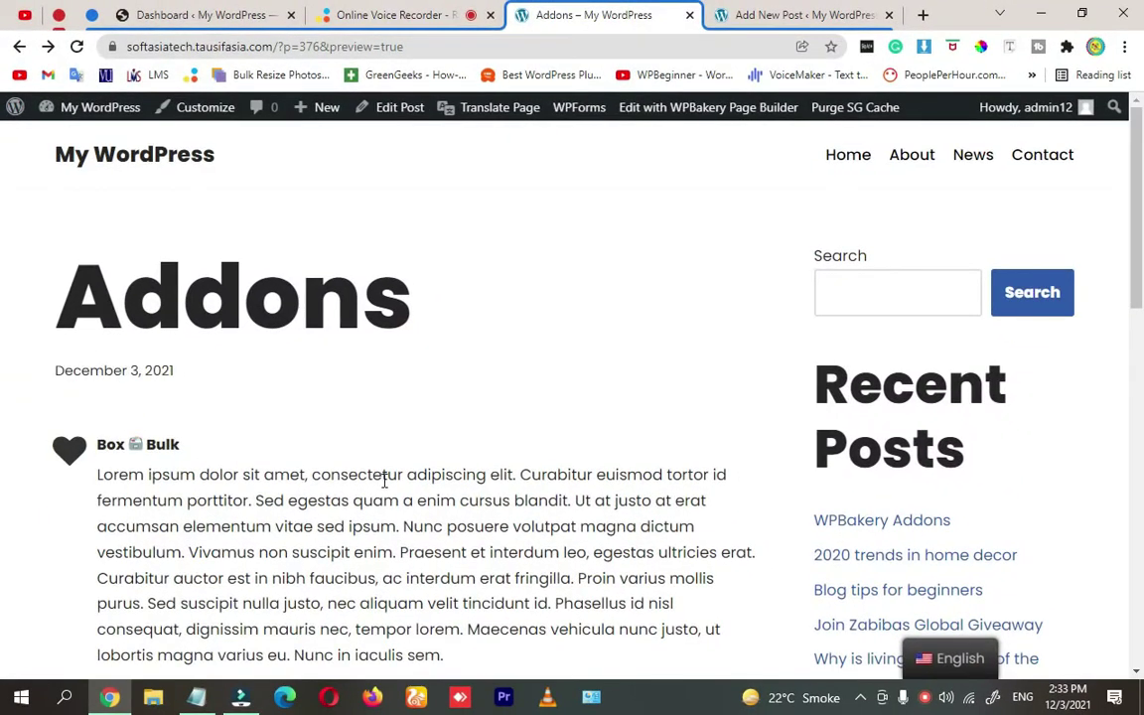
# Highlight the info box text on the page, then clear the selection
pyautogui.scroll(-3, 438, 407)
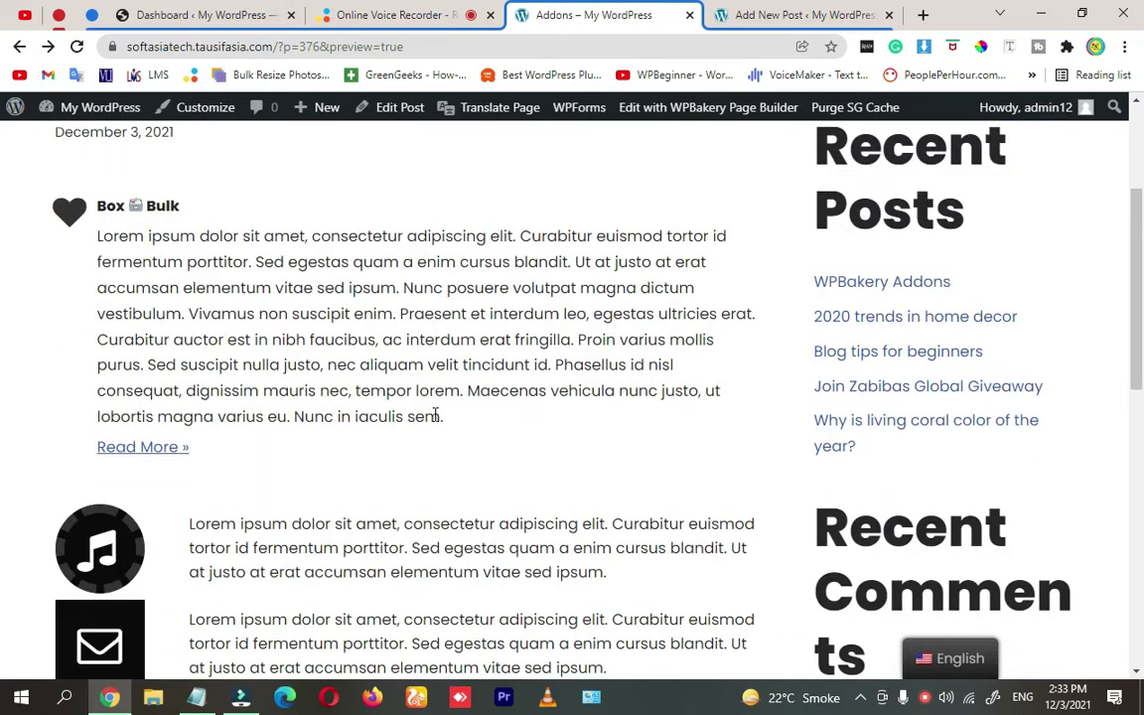
pyautogui.moveTo(494, 429); pyautogui.dragTo(202, 340)
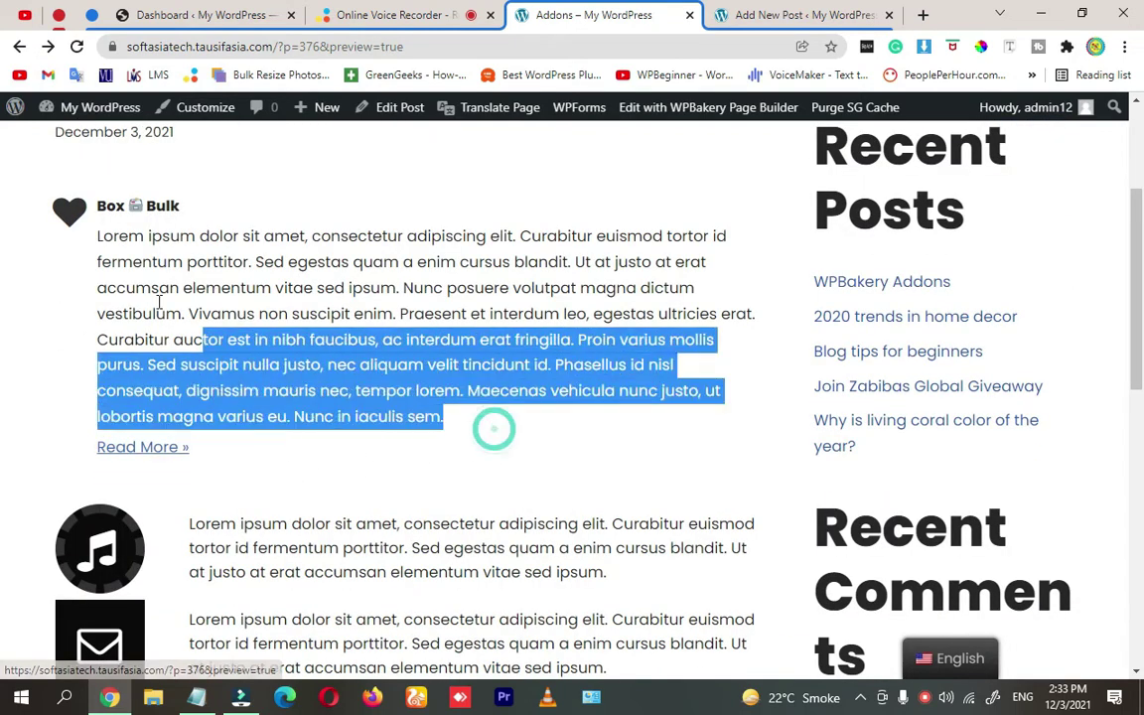
pyautogui.moveTo(159, 301); pyautogui.dragTo(179, 206)
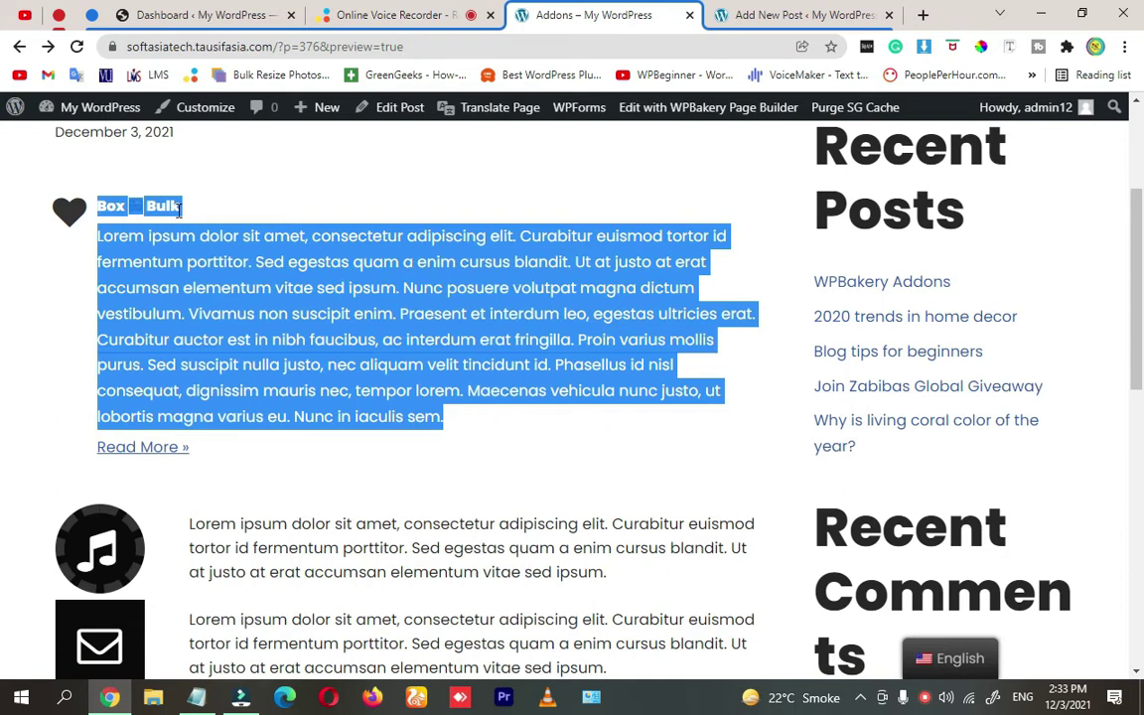
pyautogui.click(220, 209)
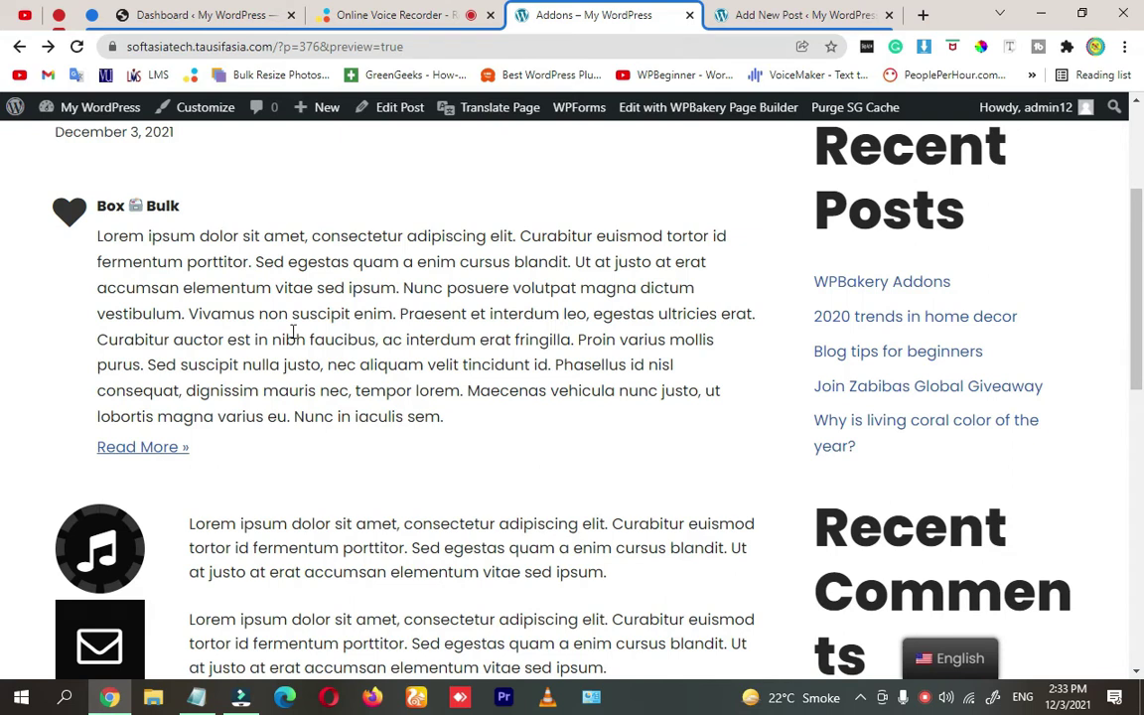
# Go to the admin Dashboard and on to the Plugins Add New screen
pyautogui.scroll(2, 293, 333)
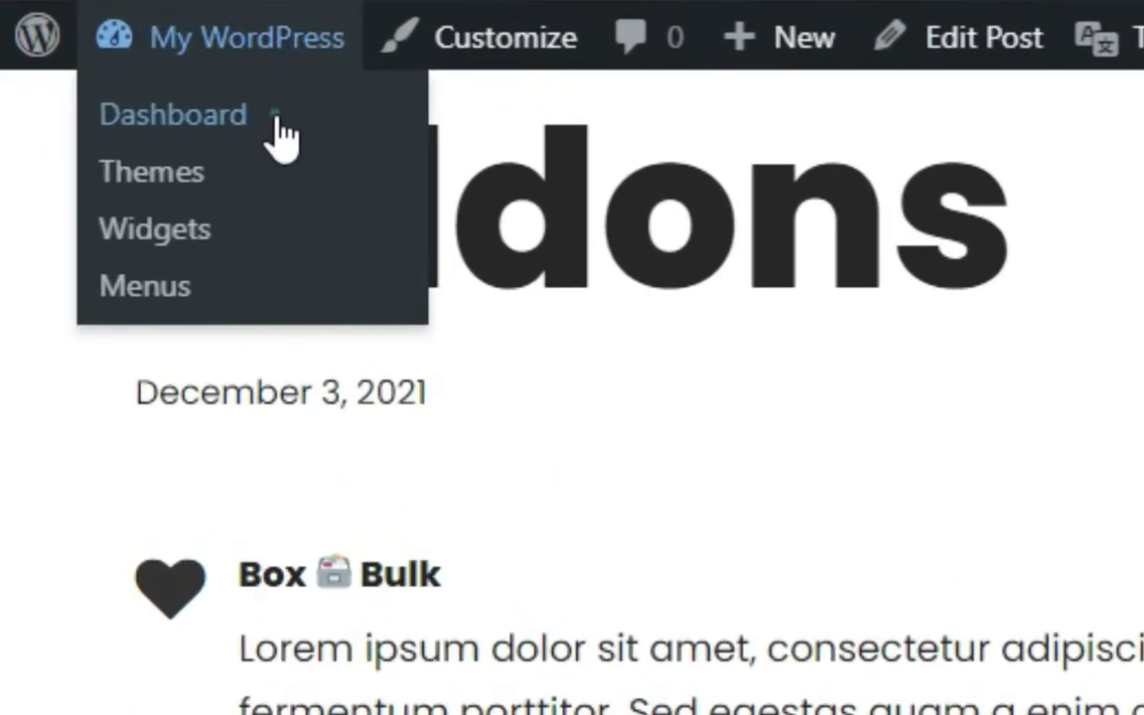
pyautogui.click(276, 119)
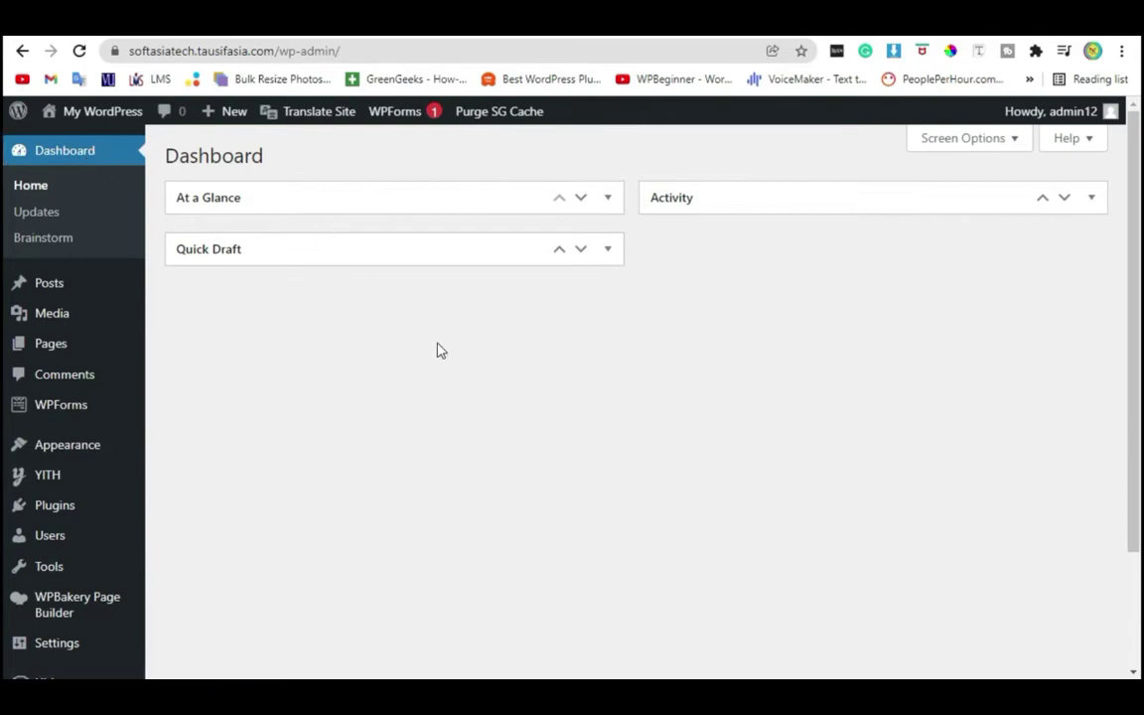
pyautogui.scroll(-2, 338, 377)
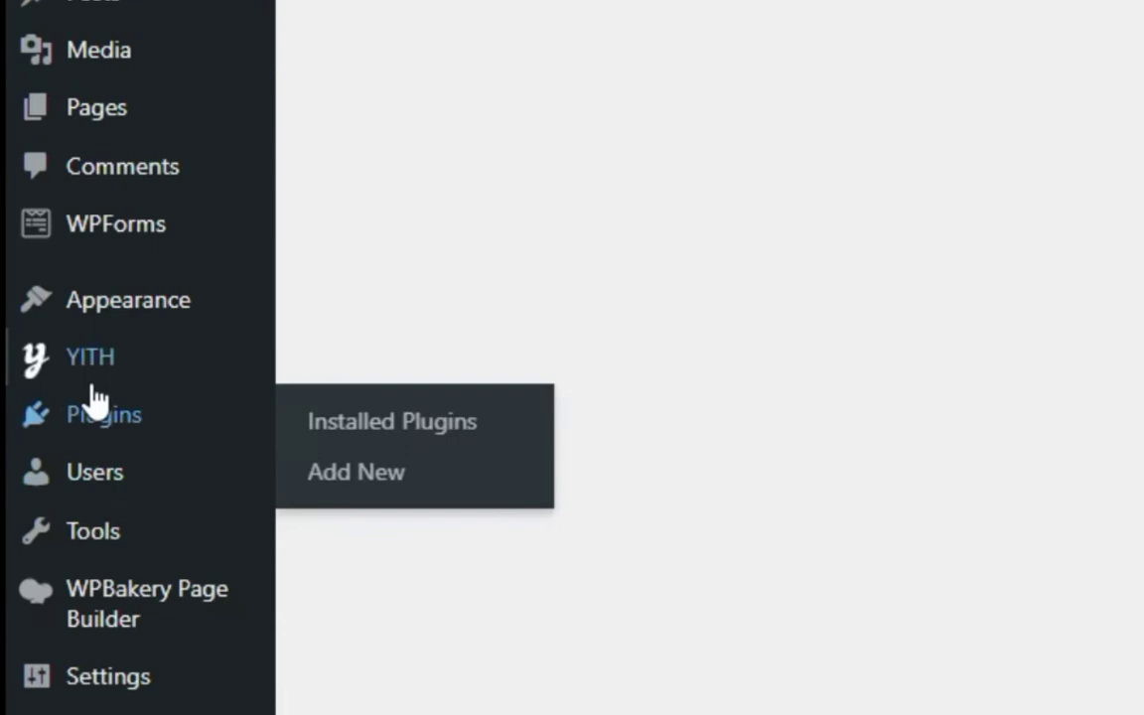
pyautogui.click(350, 477)
pyautogui.moveTo(108, 676)
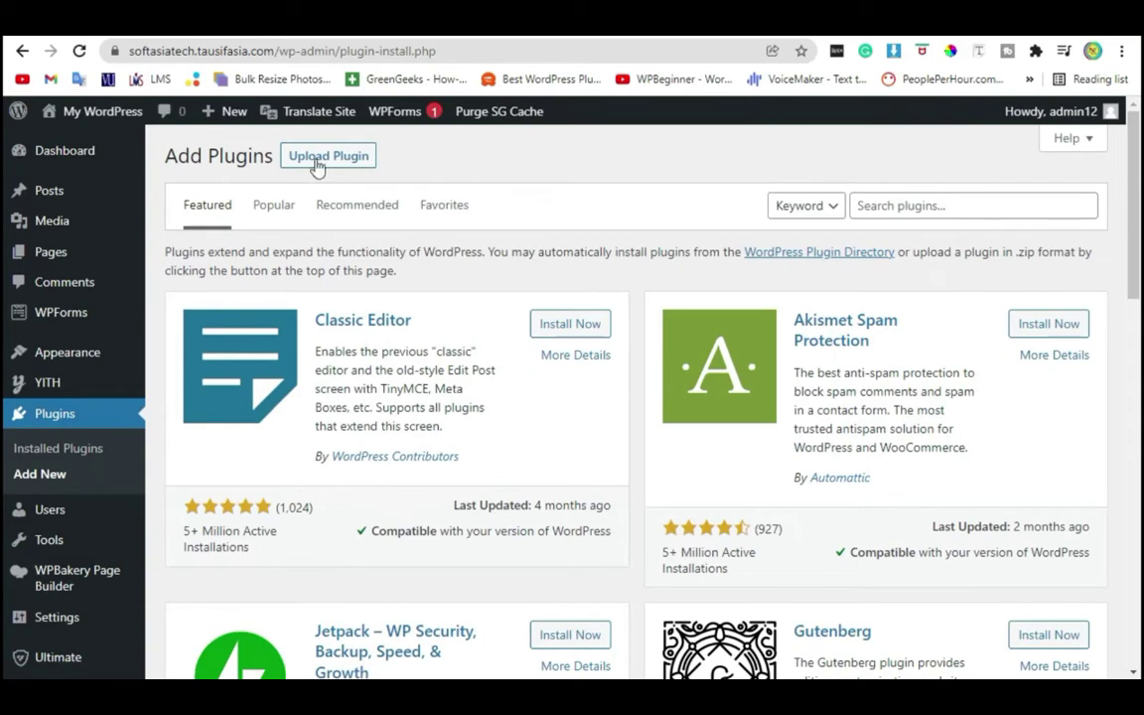
# Pick Ultimate_VC_Addons.zip from the Desktop as the plugin upload file
pyautogui.click(306, 159)
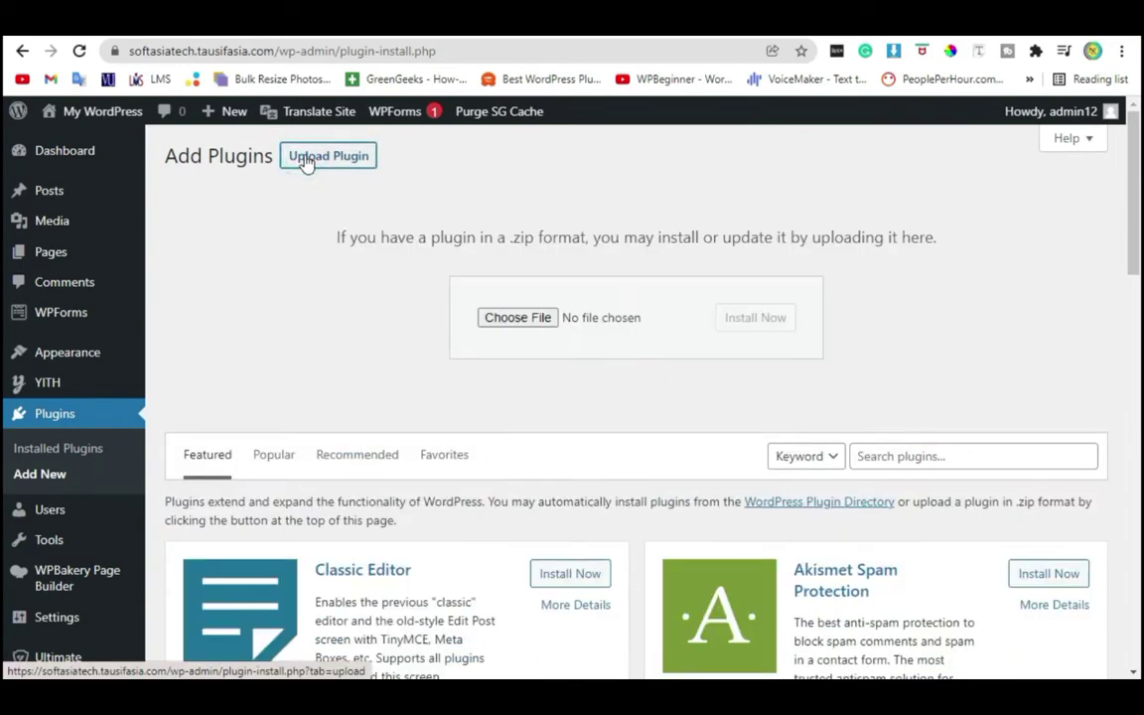
pyautogui.click(541, 322)
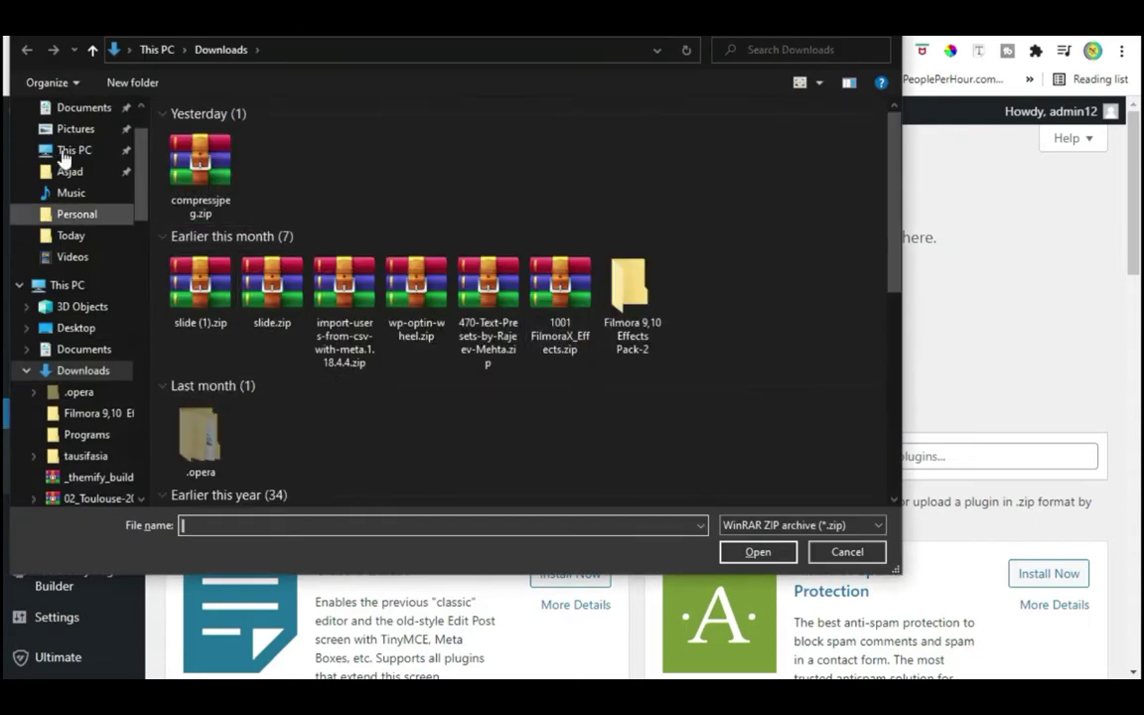
pyautogui.click(79, 327)
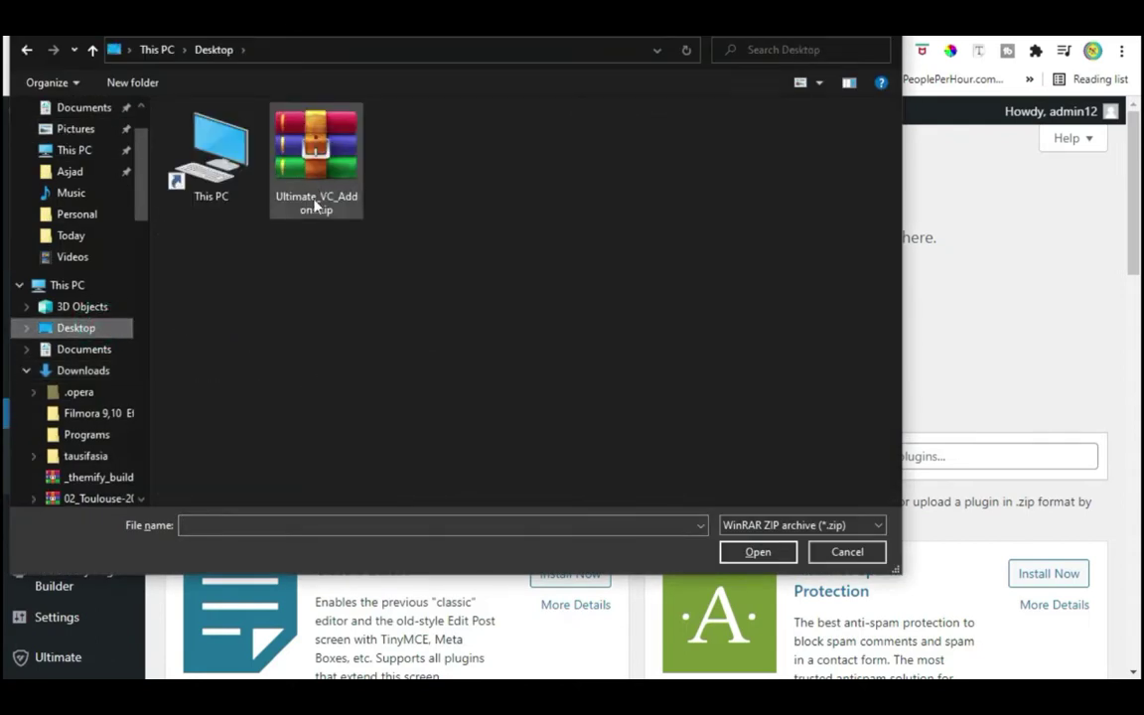
pyautogui.doubleClick(325, 185)
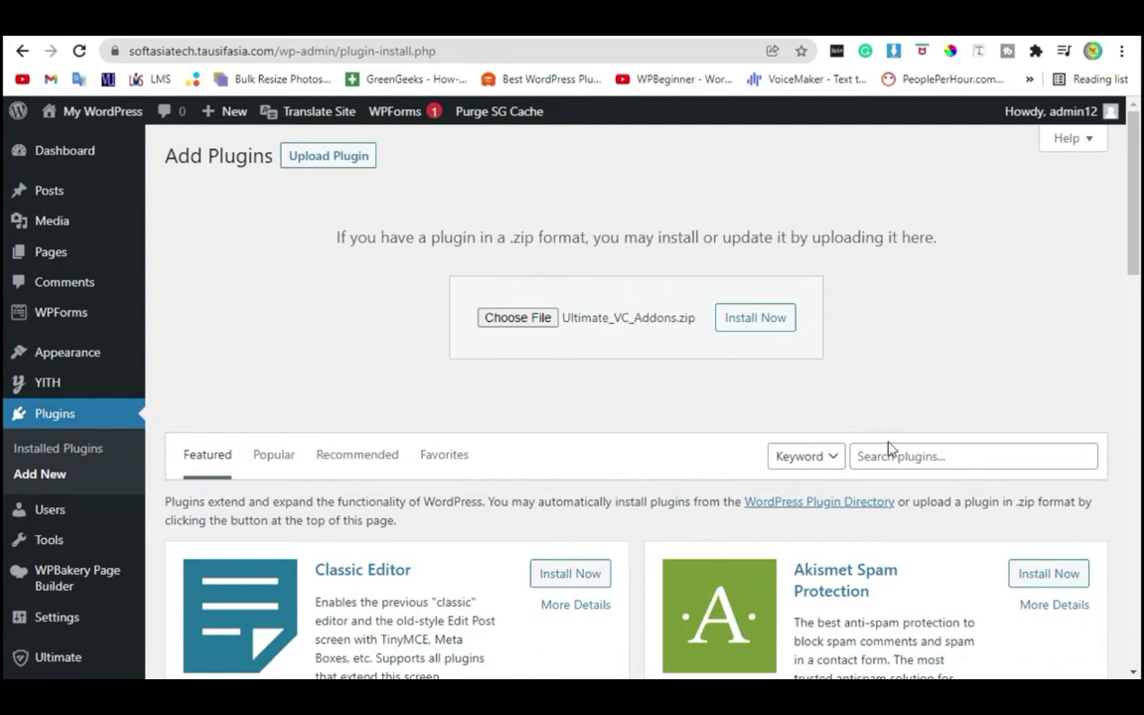
# Install the zip, replacing the current Ultimate Addons for Visual Composer, then return to Dashboard
pyautogui.click(755, 323)
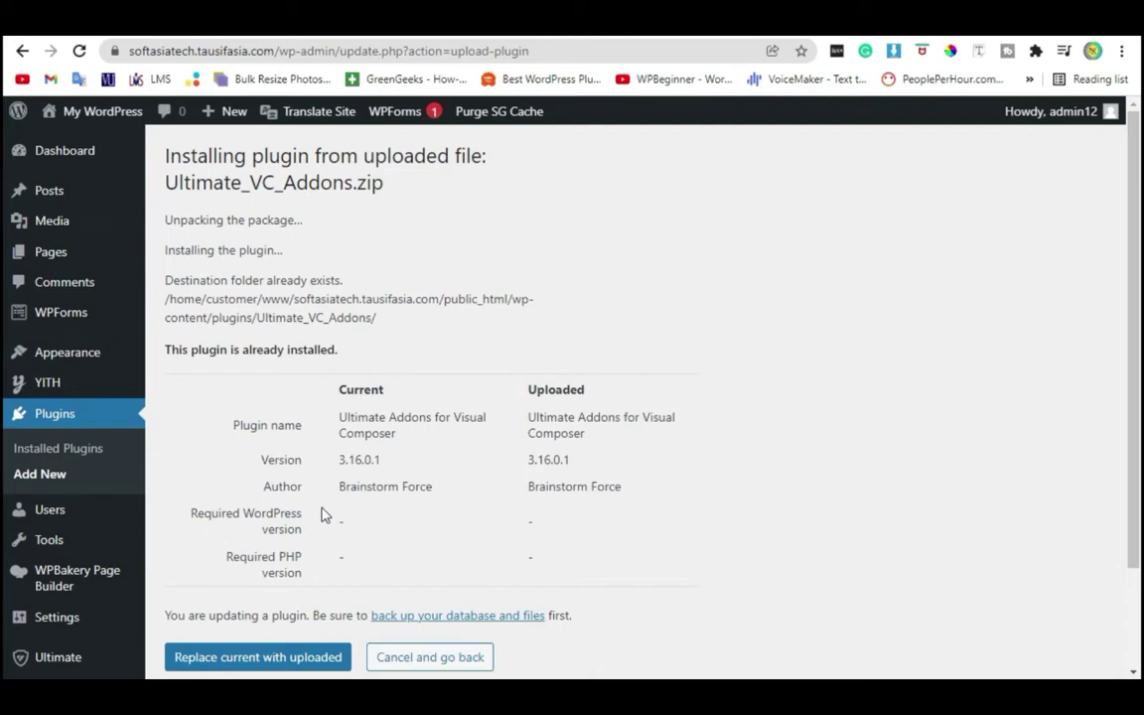
pyautogui.scroll(-2, 317, 536)
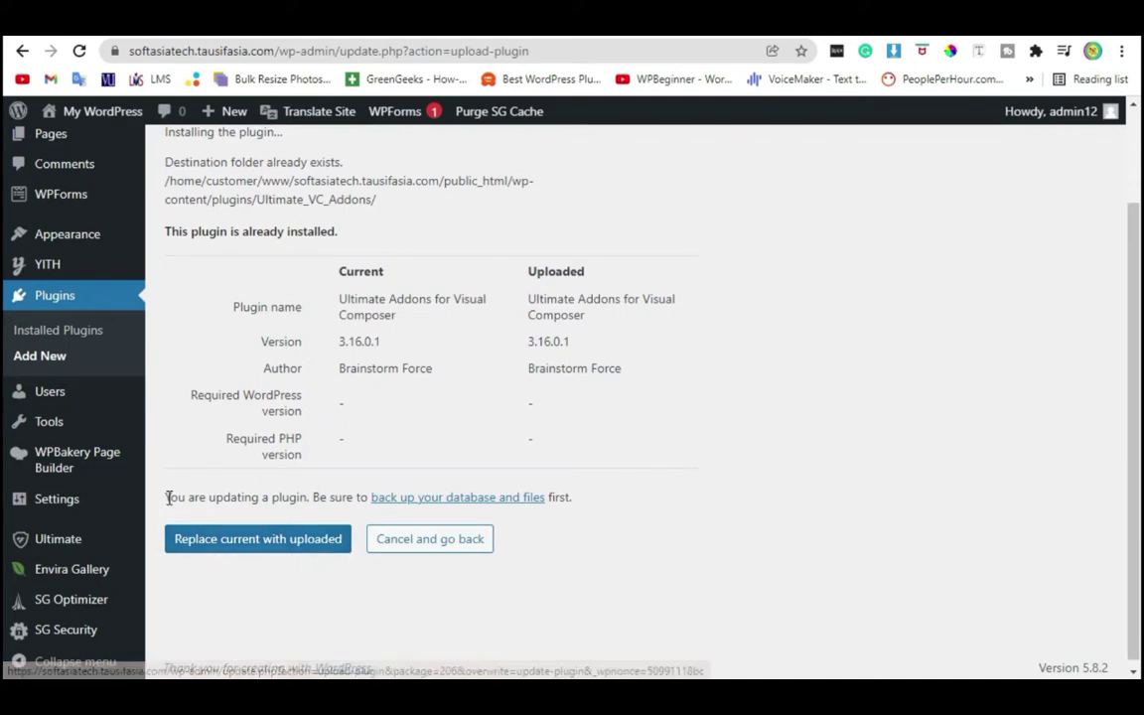
pyautogui.click(227, 554)
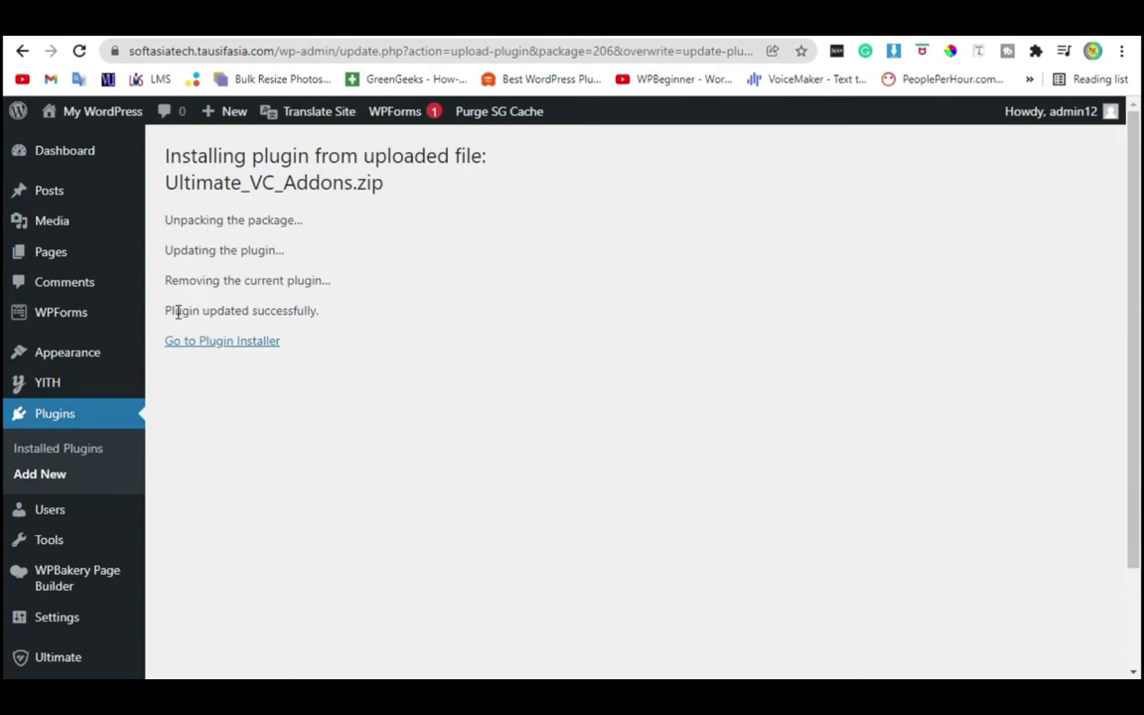
pyautogui.moveTo(175, 310); pyautogui.dragTo(317, 310)
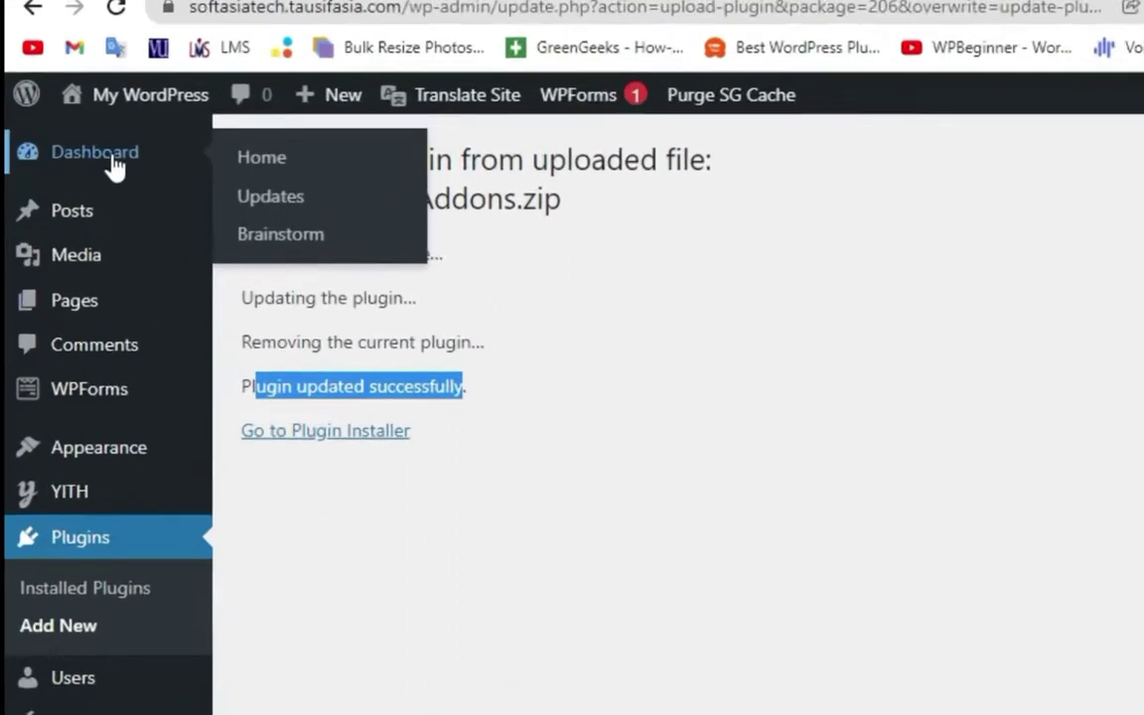
pyautogui.click(74, 155)
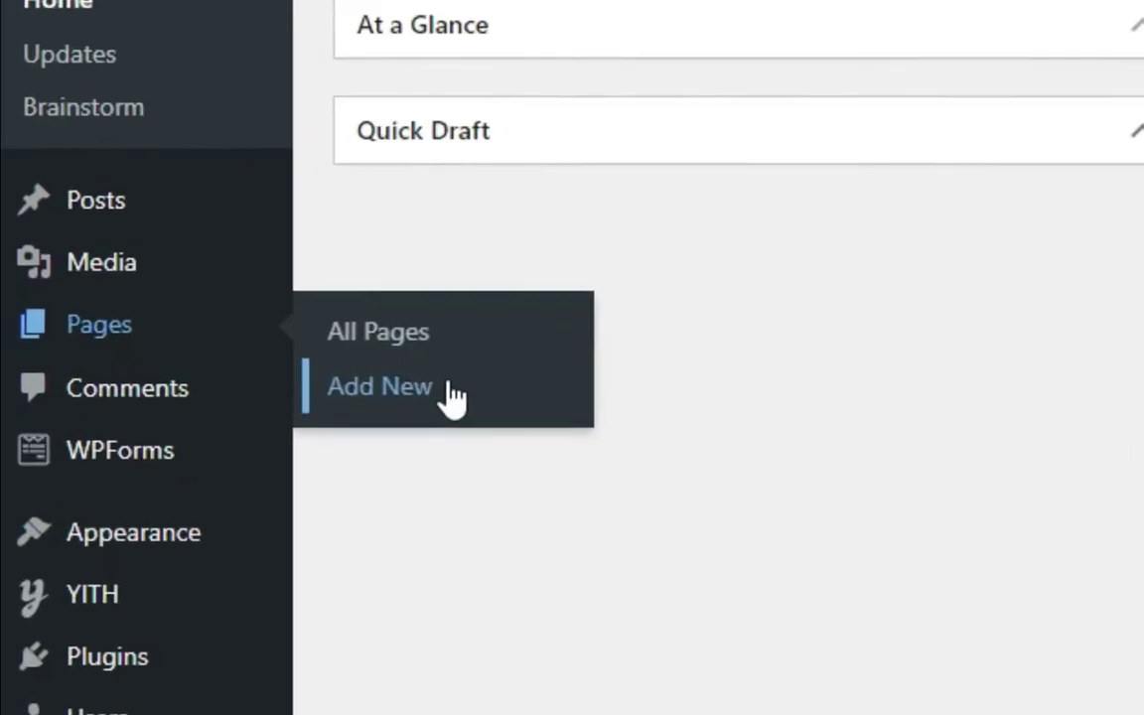
# Create a new page titled 'Addons' and open it in the WPBakery backend editor
pyautogui.moveTo(48, 340)
pyautogui.click(218, 374)
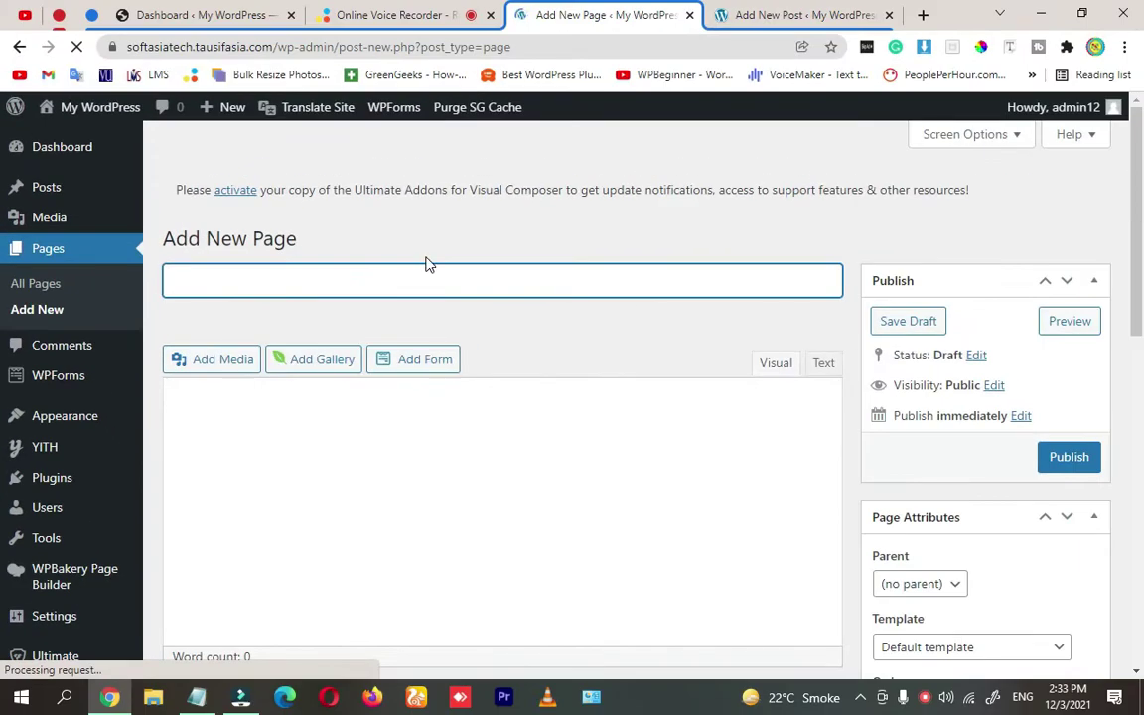
pyautogui.write('Addons')
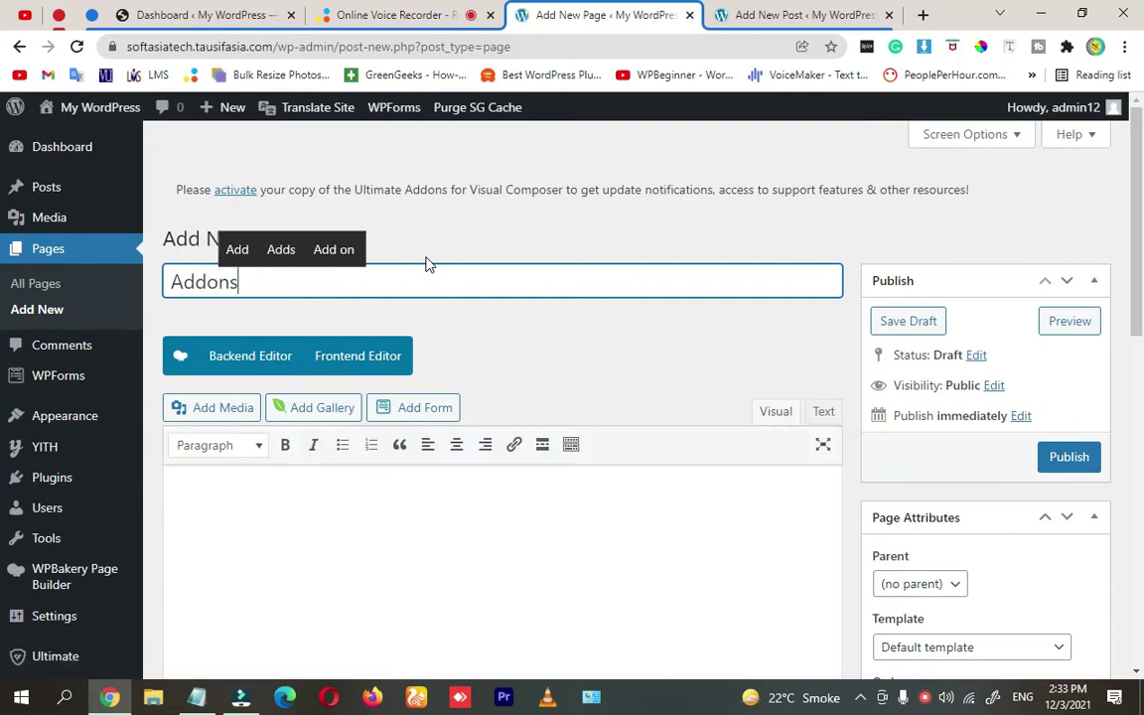
pyautogui.click(281, 363)
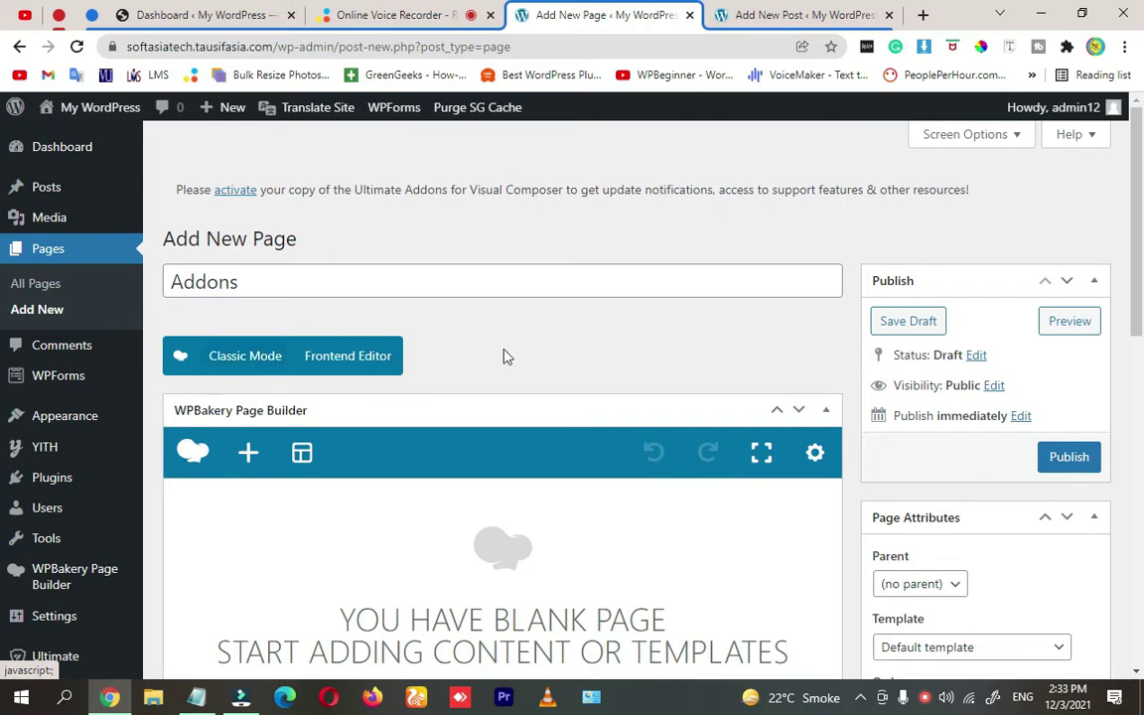
pyautogui.scroll(-4, 513, 387)
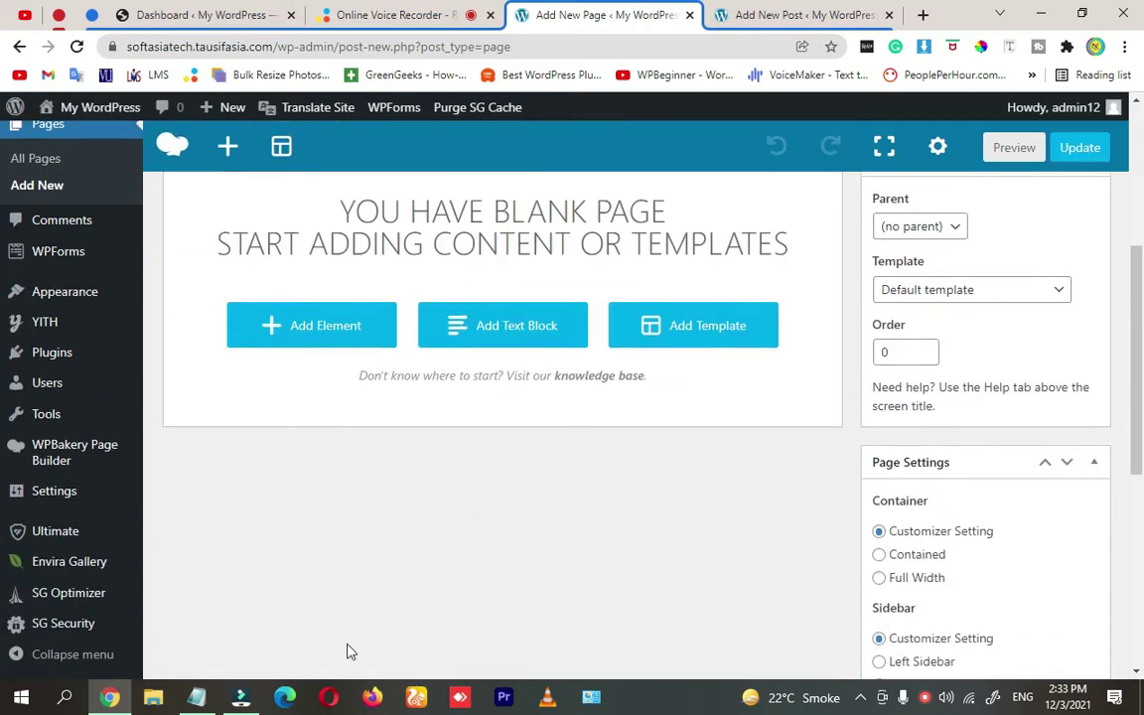
pyautogui.scroll(1, 347, 651)
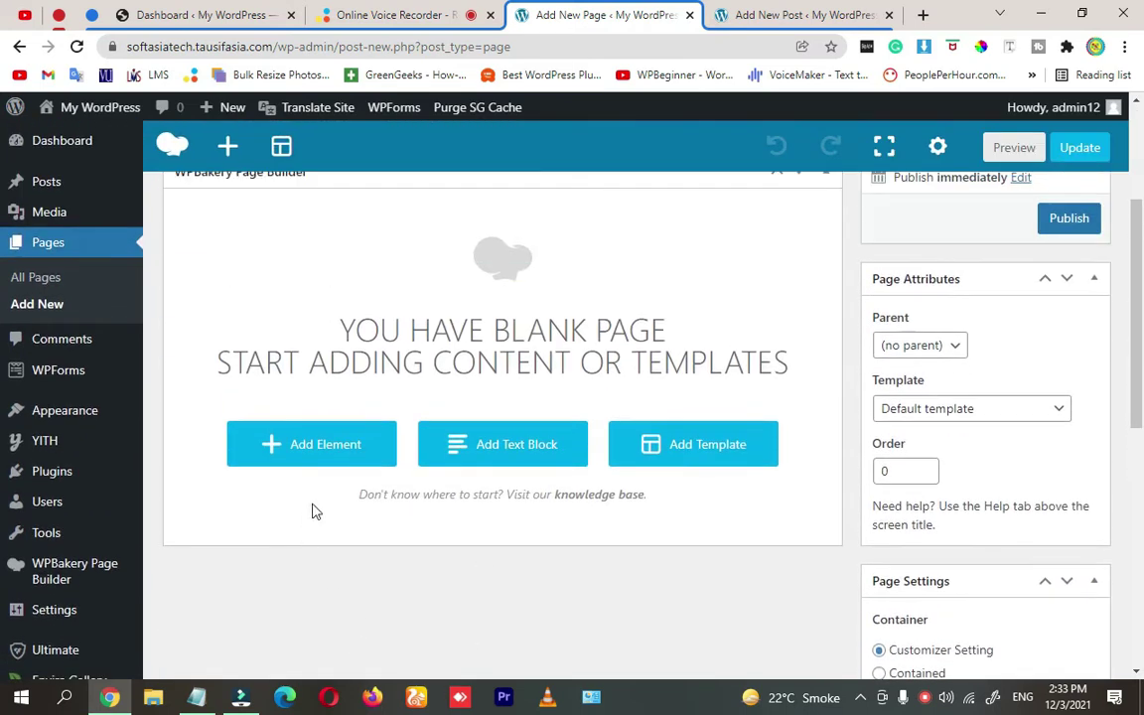
# Add an Info Box element from the Ultimate VC Addons tab of the element list
pyautogui.click(300, 453)
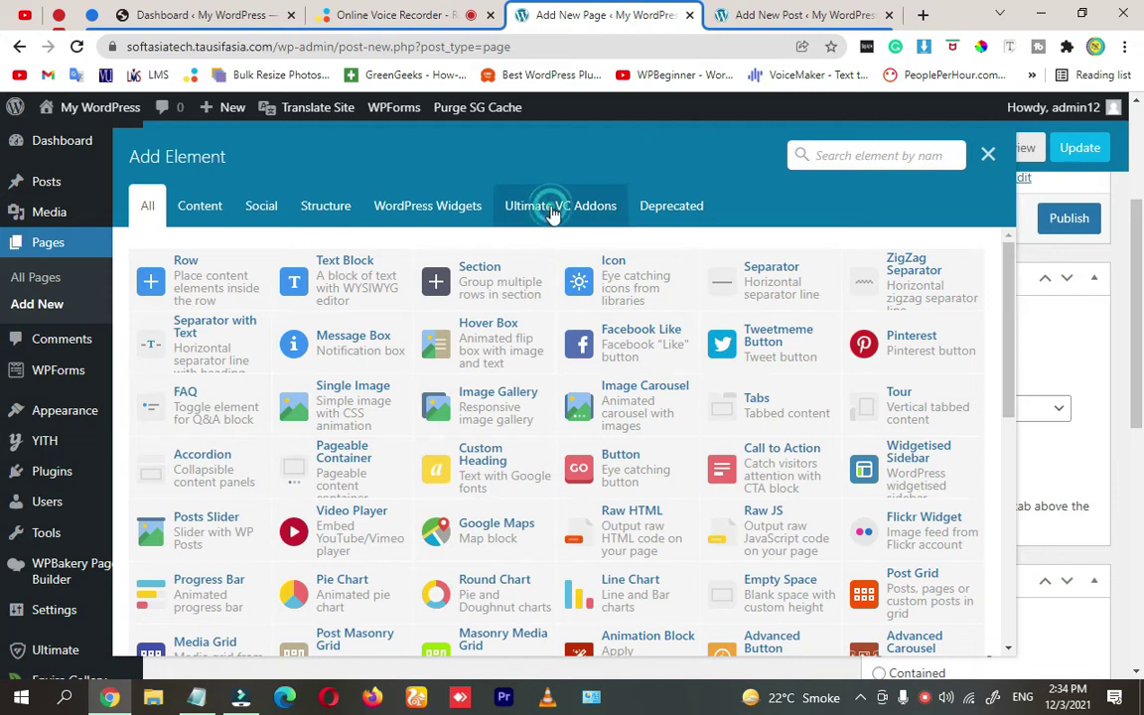
pyautogui.click(552, 211)
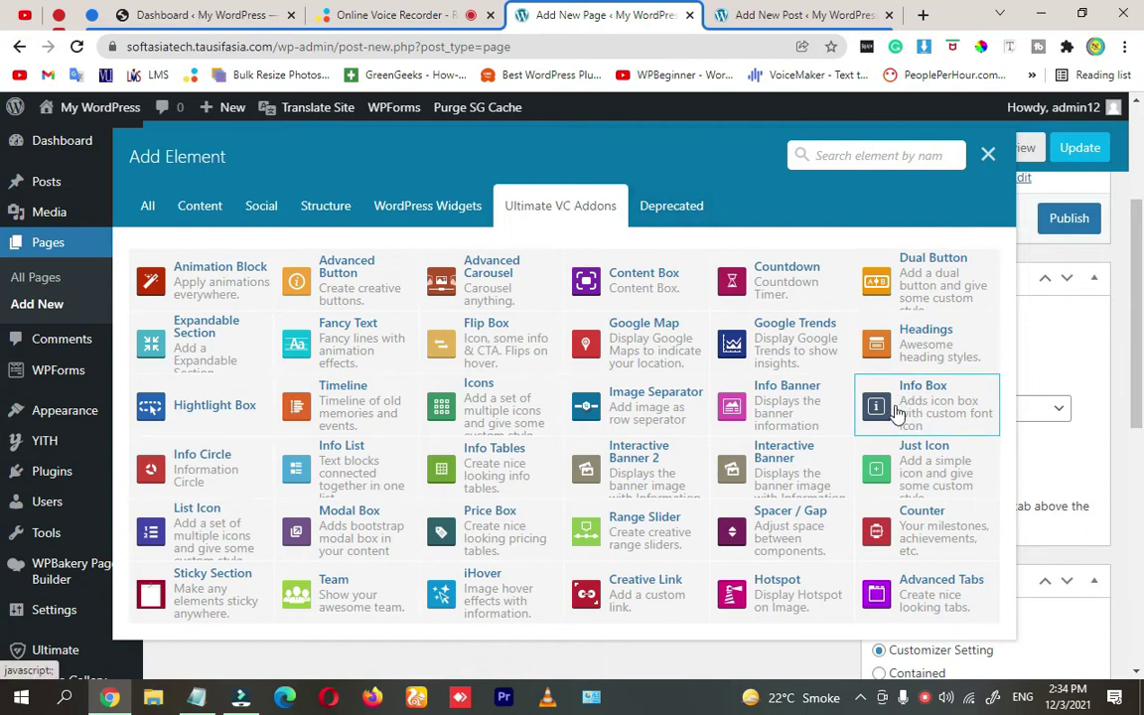
pyautogui.click(946, 416)
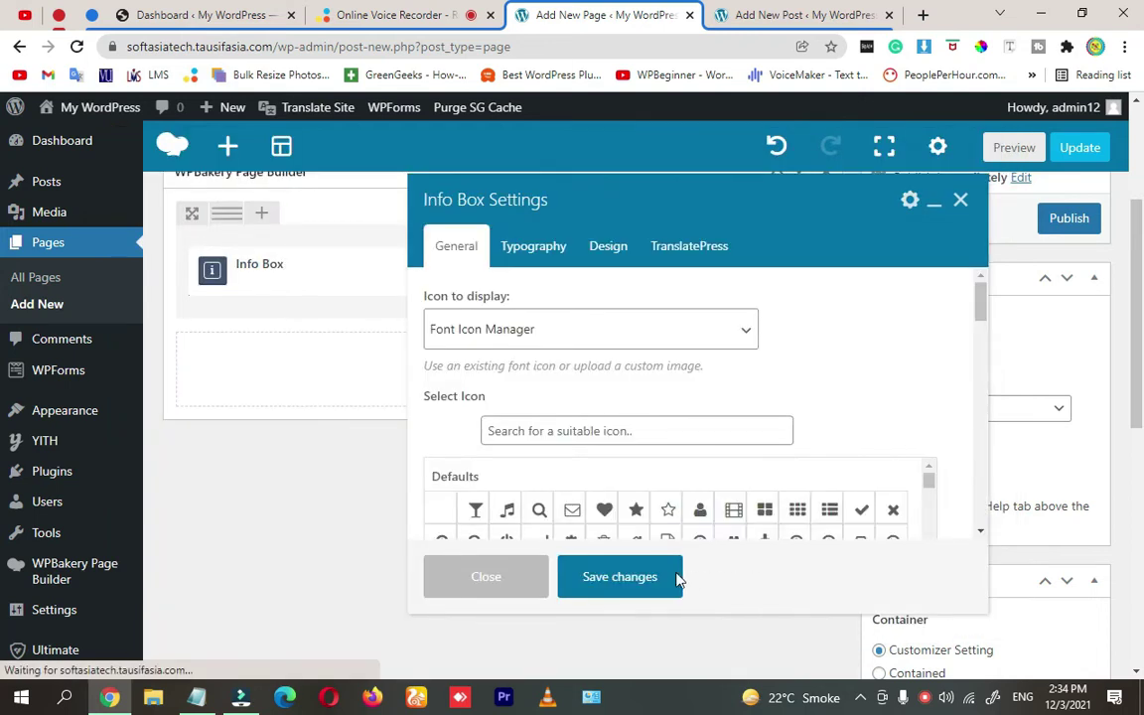
# Choose the heart as the info box icon
pyautogui.scroll(-10, 532, 300)
pyautogui.scroll(5, 616, 449)
pyautogui.scroll(1, 616, 448)
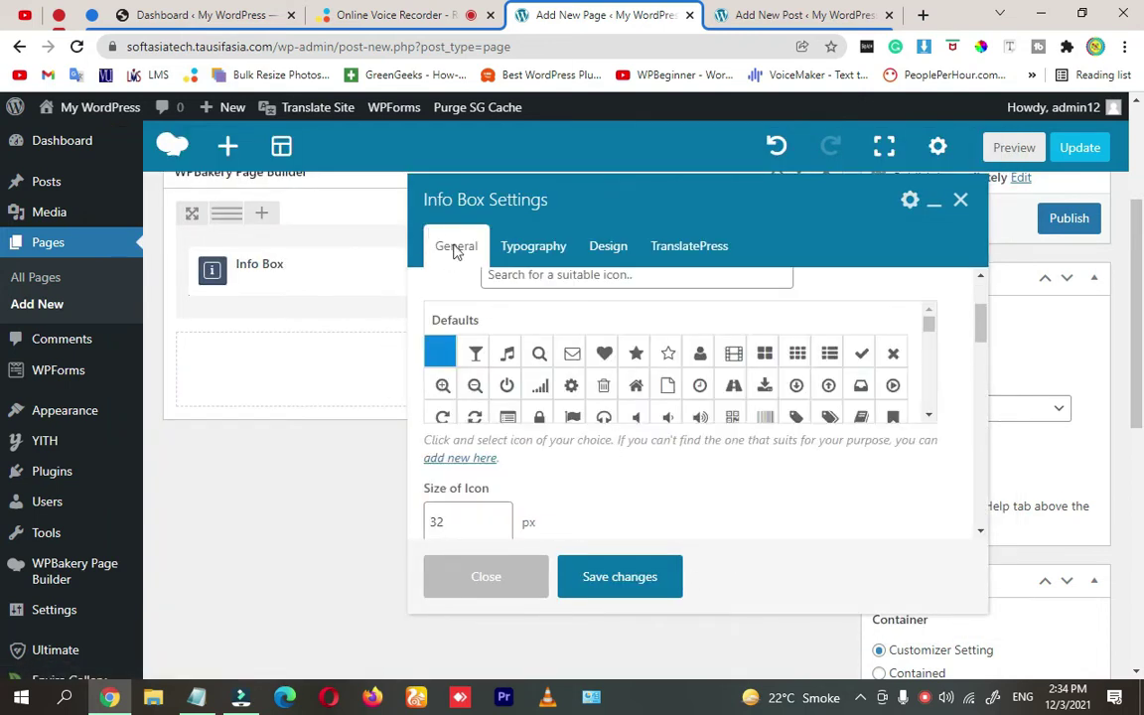
pyautogui.scroll(2, 549, 386)
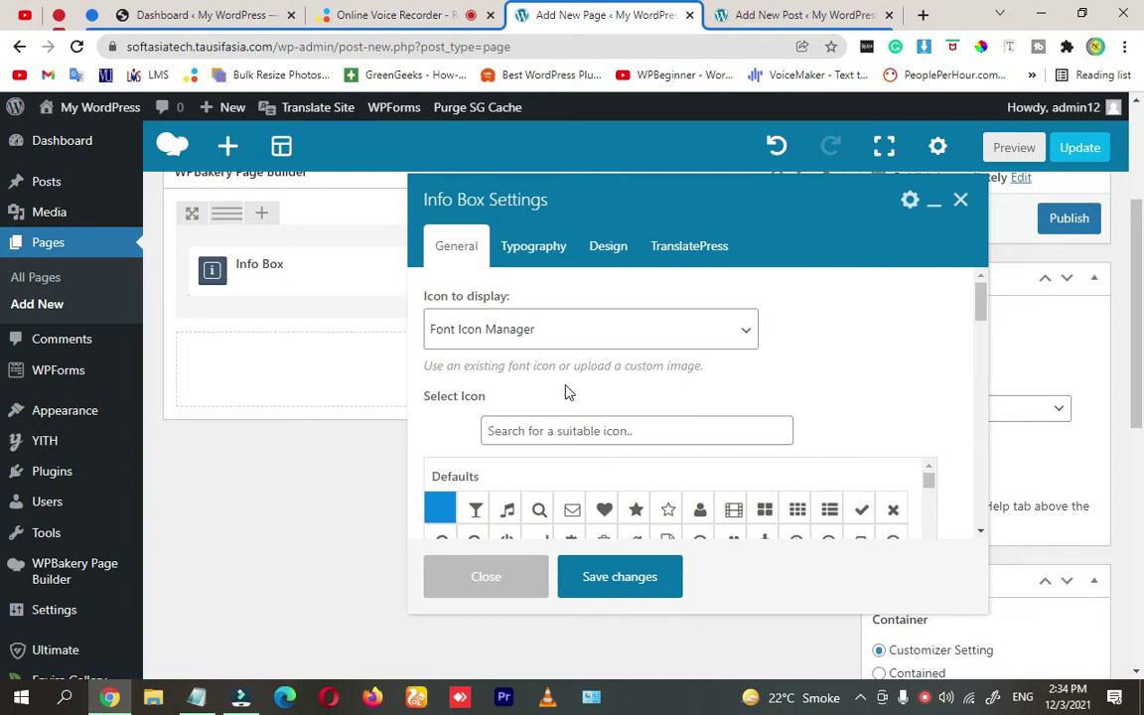
pyautogui.click(606, 509)
# Set the icon size to 25 px
pyautogui.scroll(-1, 680, 372)
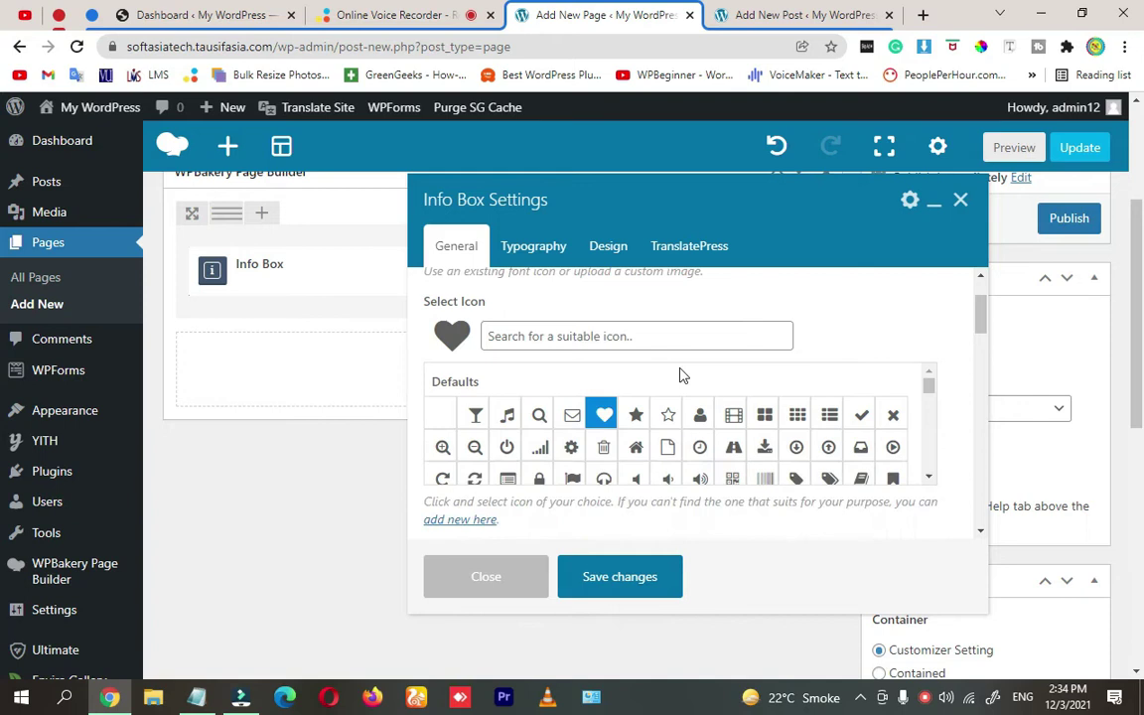
pyautogui.scroll(-3, 681, 377)
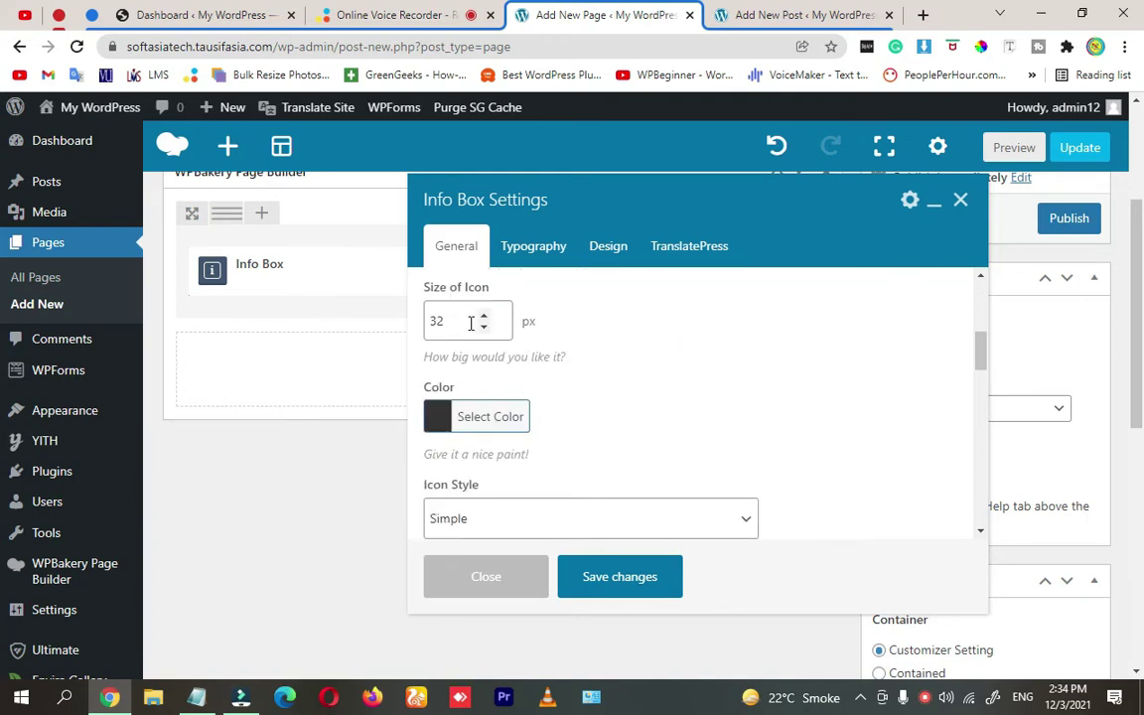
pyautogui.moveTo(449, 323); pyautogui.dragTo(430, 318)
pyautogui.write('32')
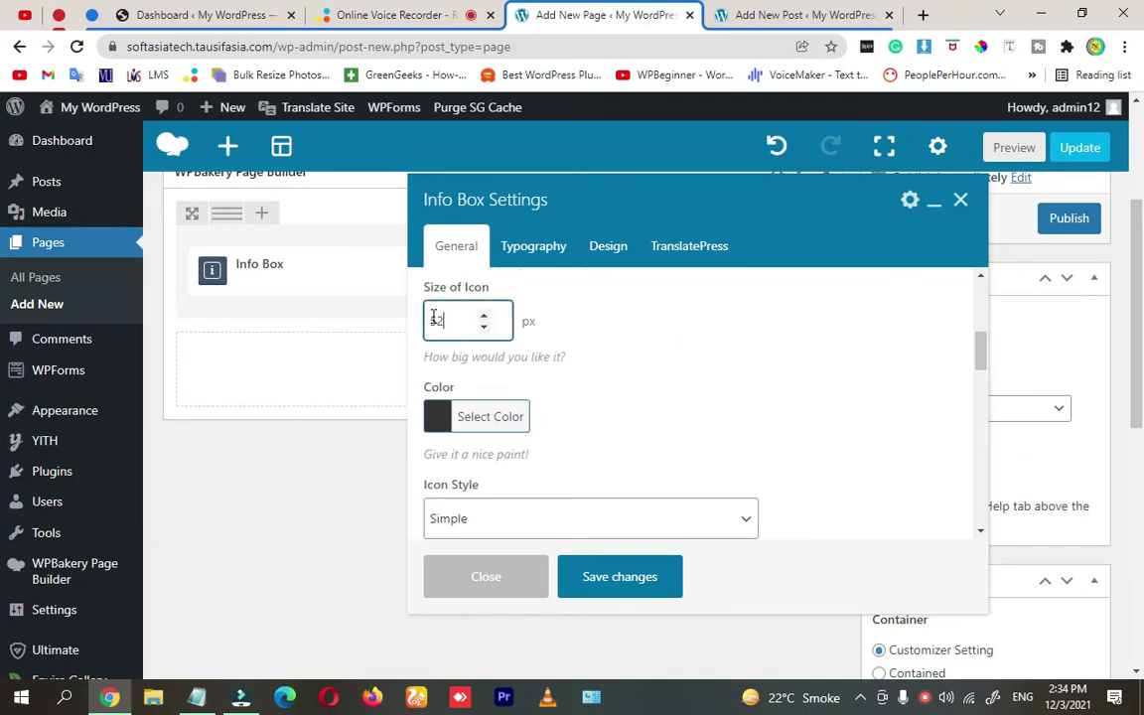
pyautogui.press('BackSpace')
pyautogui.press('BackSpace')
pyautogui.write('225')
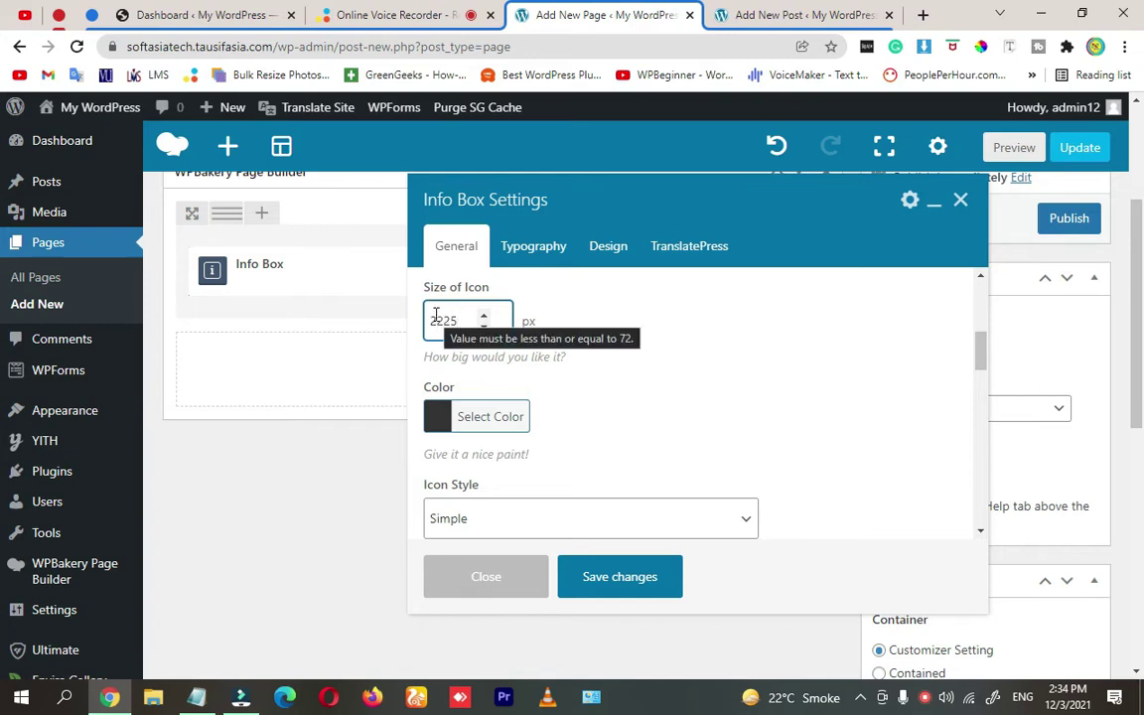
pyautogui.press('BackSpace')
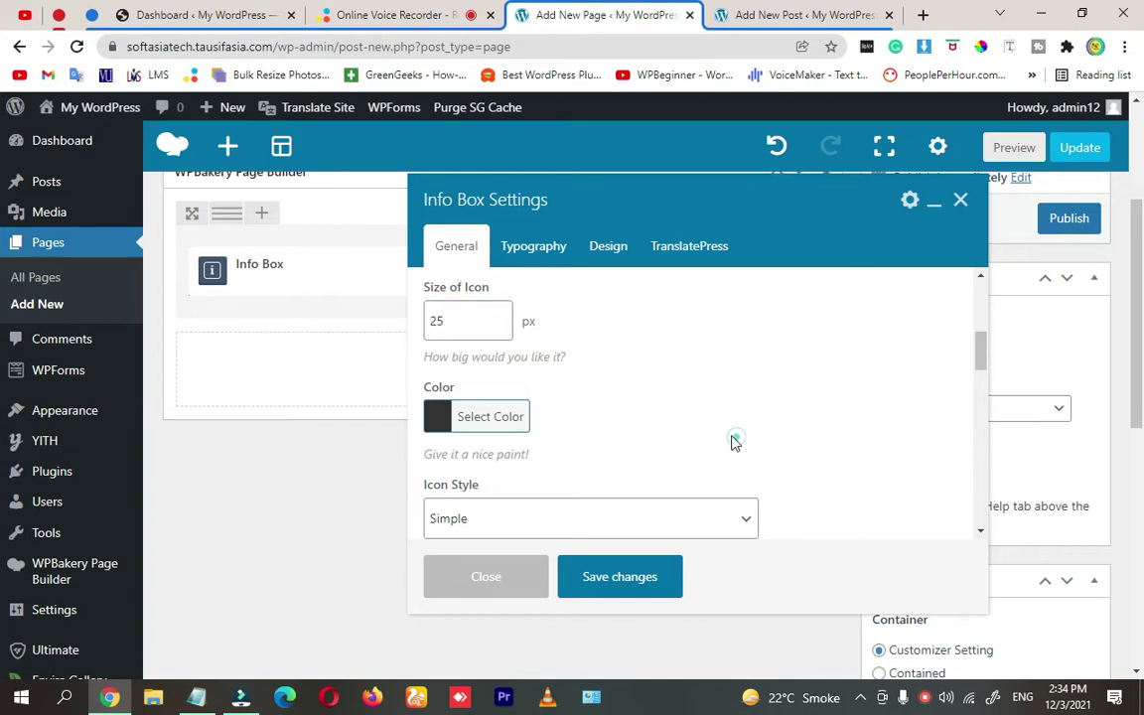
# Make the icon black and give it a Fade In animation
pyautogui.scroll(-2, 715, 444)
pyautogui.click(441, 298)
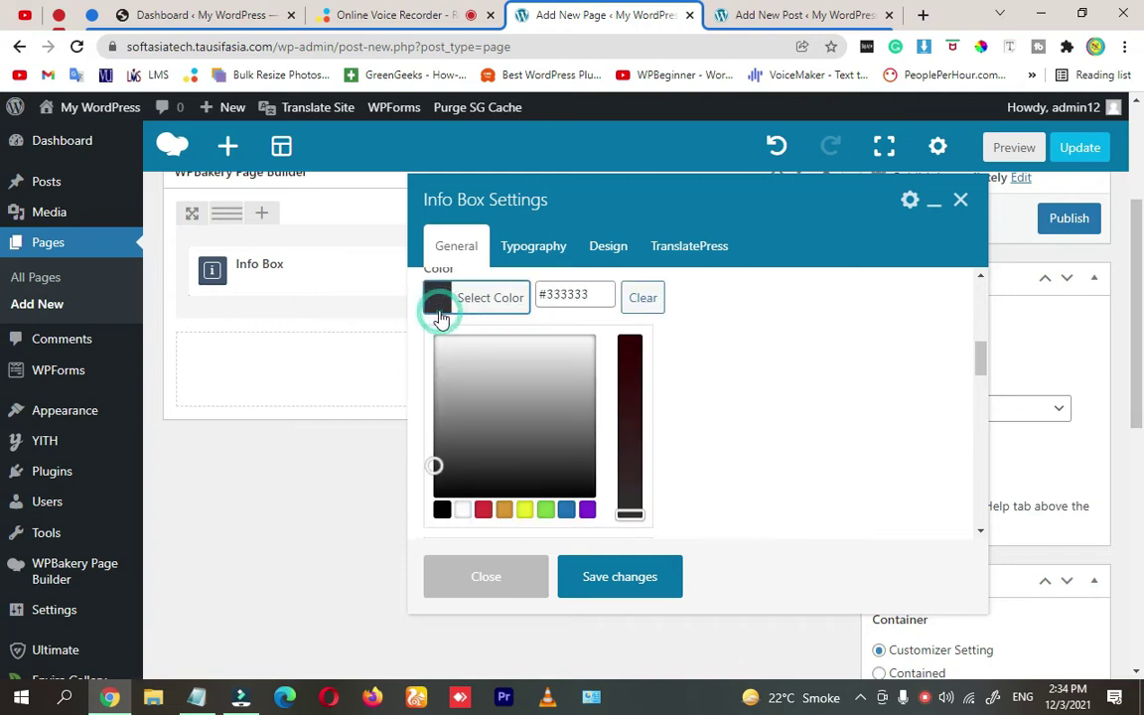
pyautogui.click(442, 511)
pyautogui.click(671, 377)
pyautogui.scroll(-1, 703, 361)
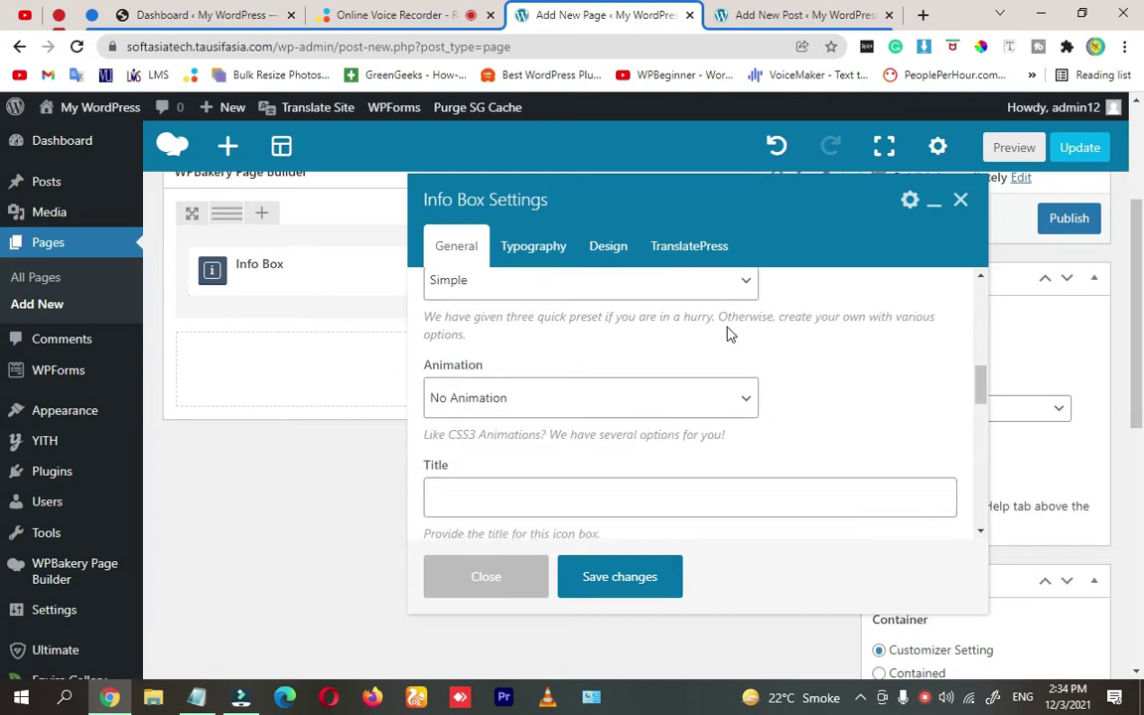
pyautogui.click(551, 398)
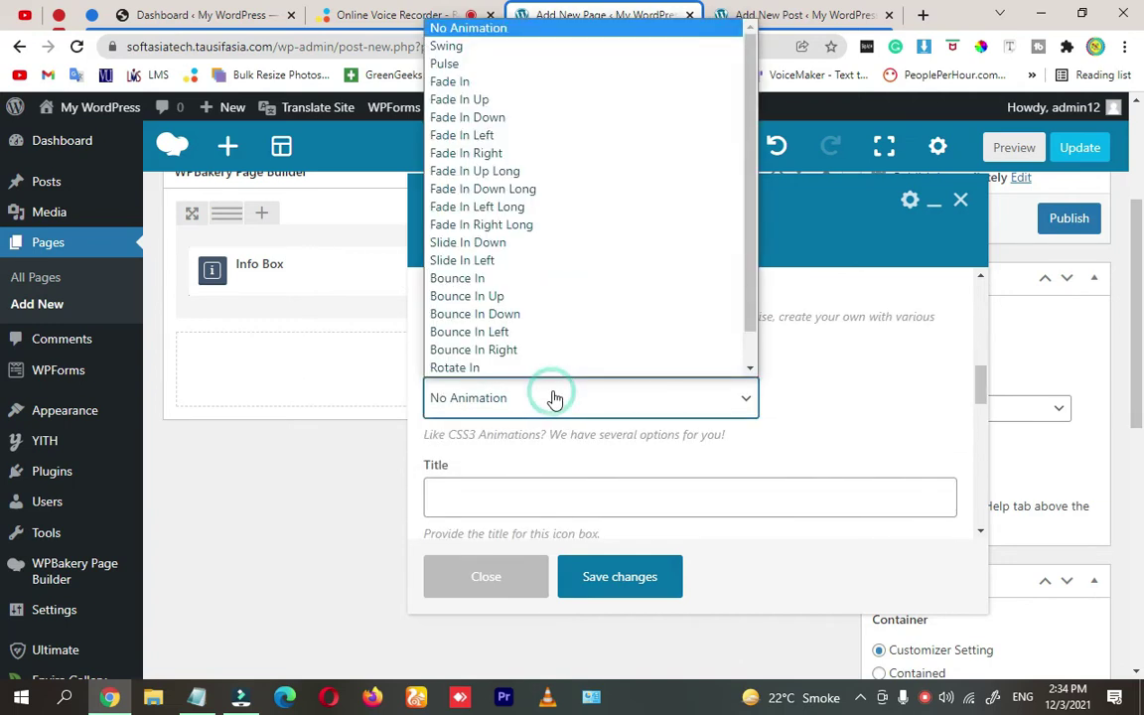
pyautogui.click(468, 81)
# Title the info box 'This is the Info Box'
pyautogui.scroll(-1, 724, 463)
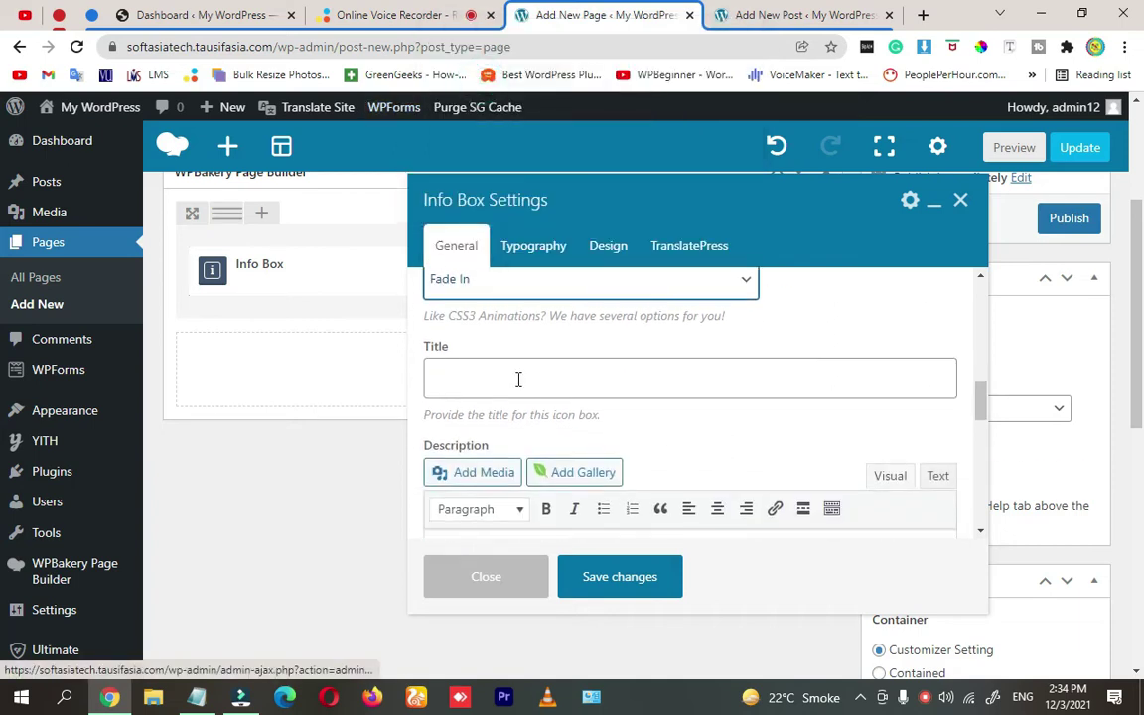
pyautogui.click(520, 376)
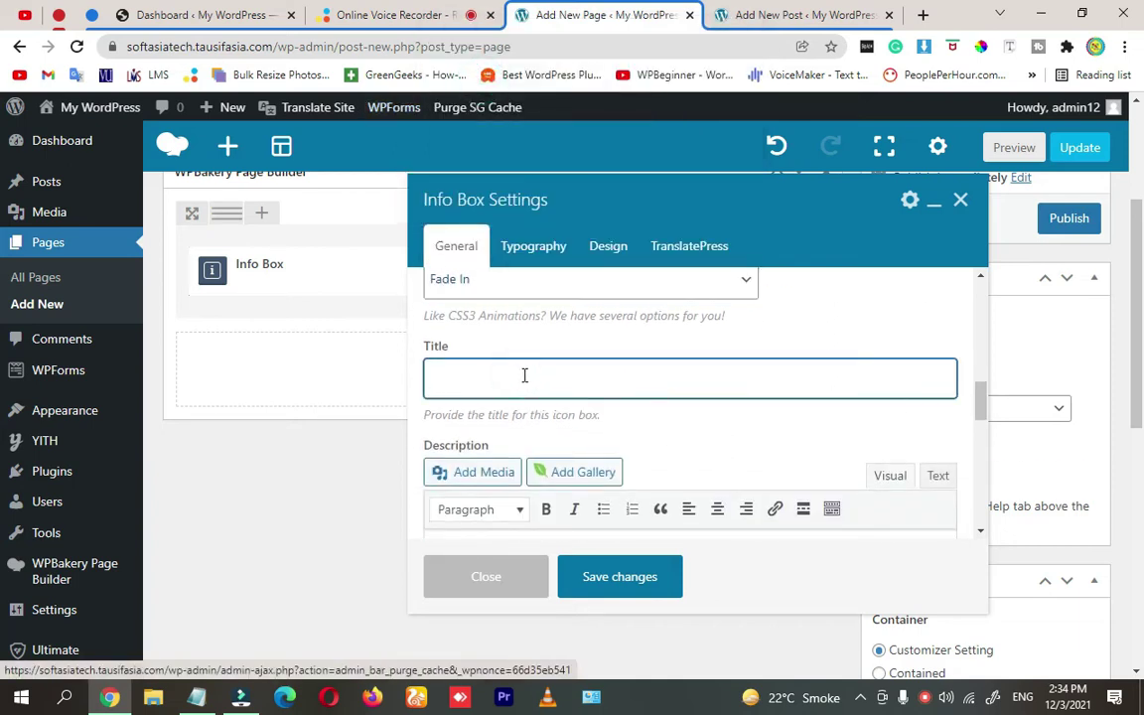
pyautogui.write('Th')
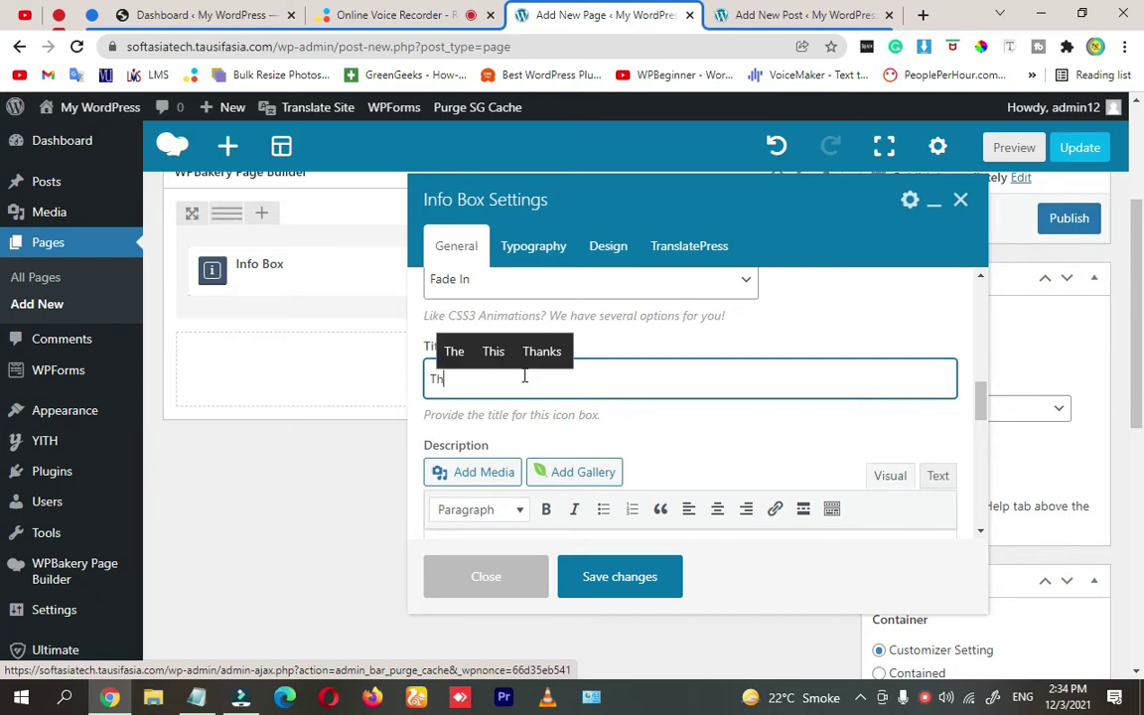
pyautogui.write('is is ')
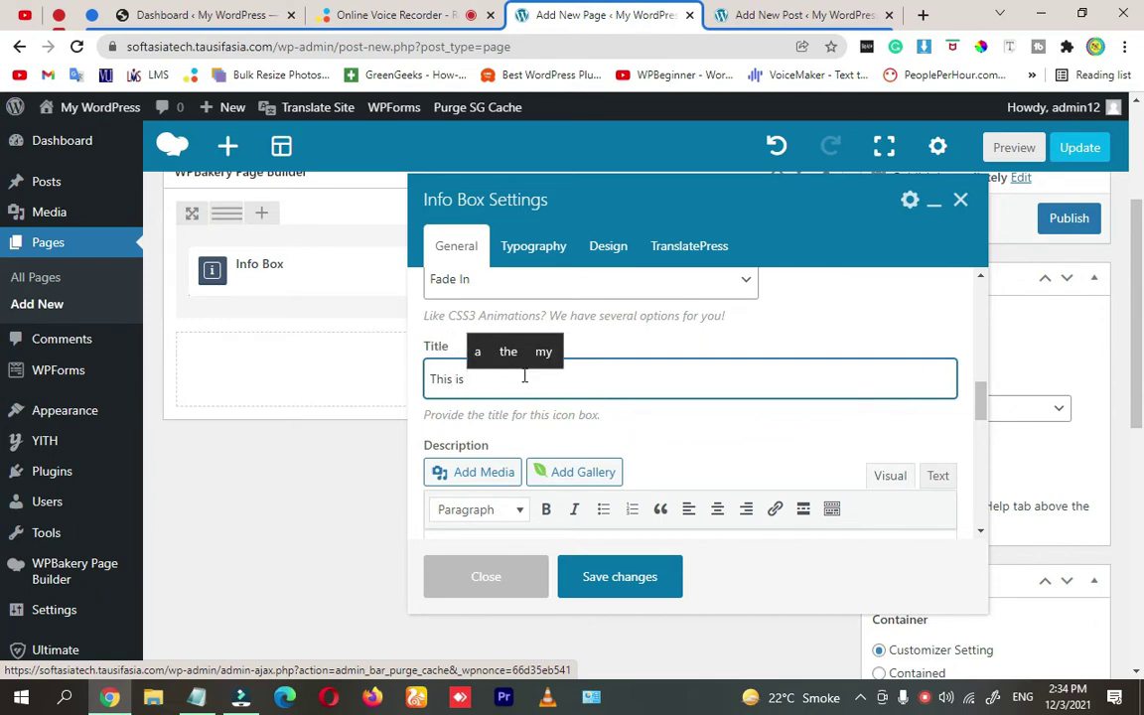
pyautogui.write('the Inf')
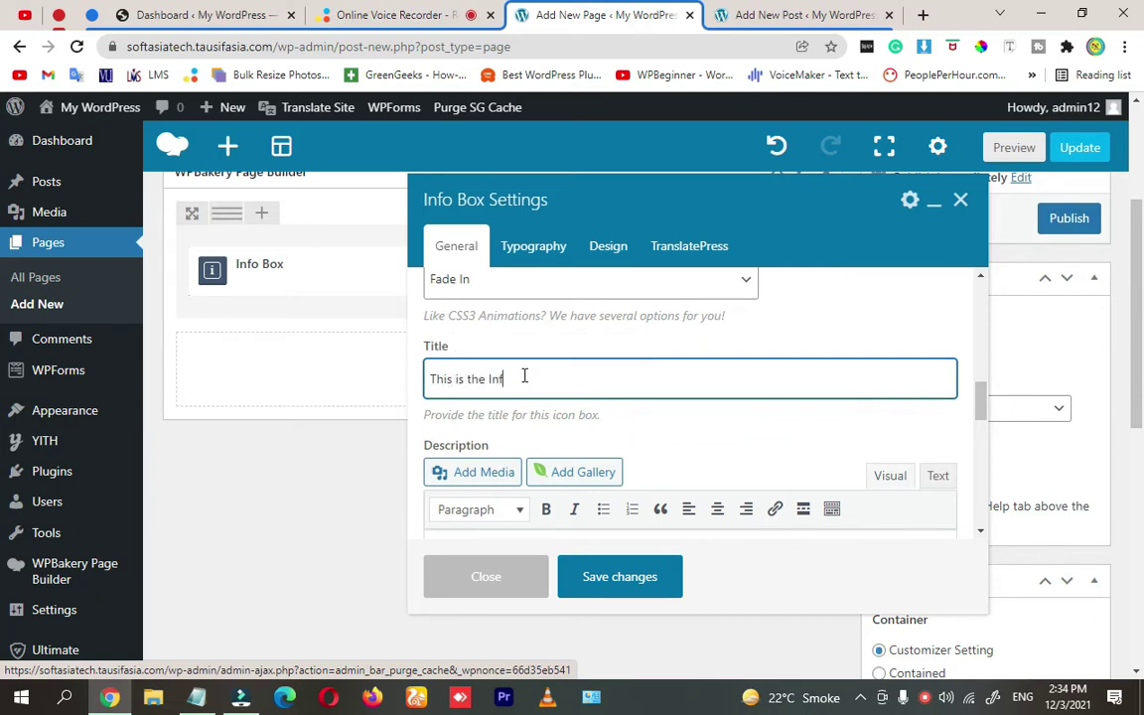
pyautogui.write('o B')
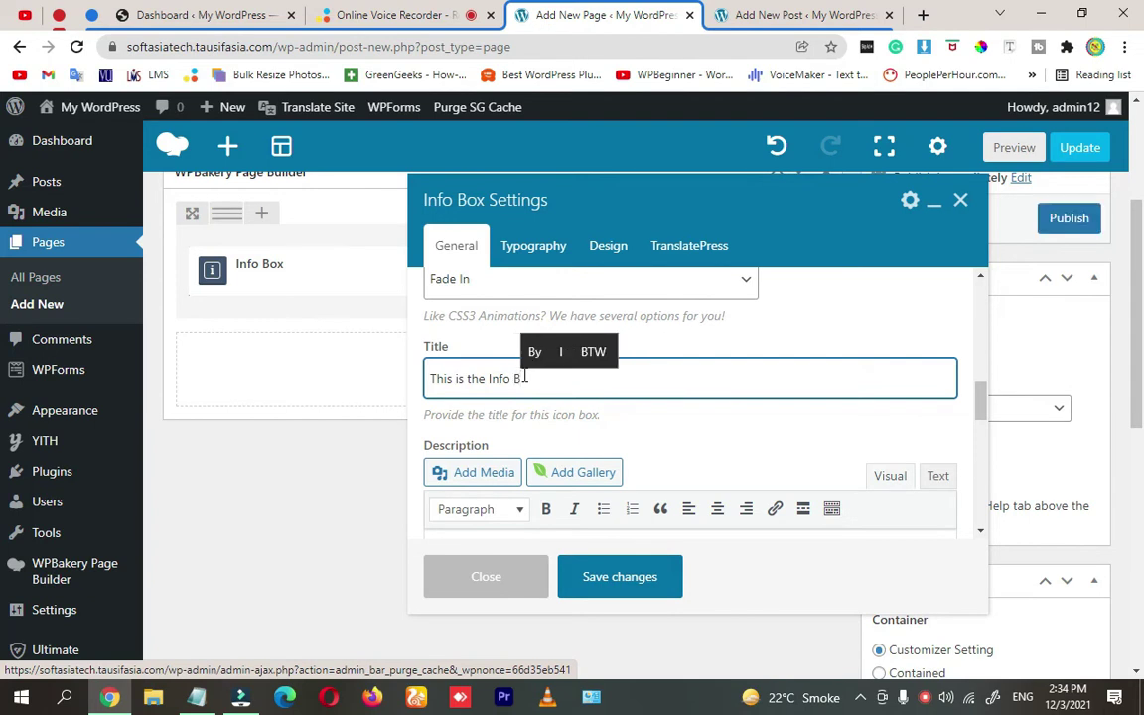
pyautogui.write('ox')
pyautogui.scroll(-1, 484, 363)
pyautogui.scroll(-2, 596, 427)
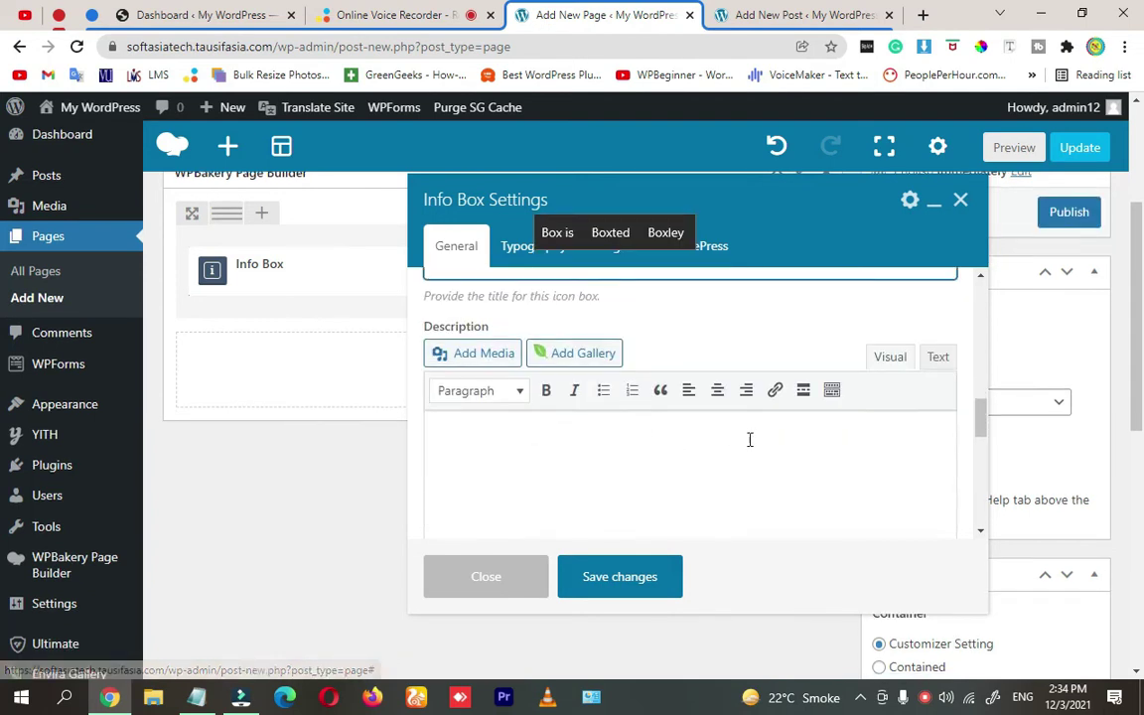
pyautogui.scroll(-2, 749, 440)
# Paste a Lorem ipsum paragraph from clipboard history into the Description
pyautogui.click(512, 371)
pyautogui.scroll(1, 531, 425)
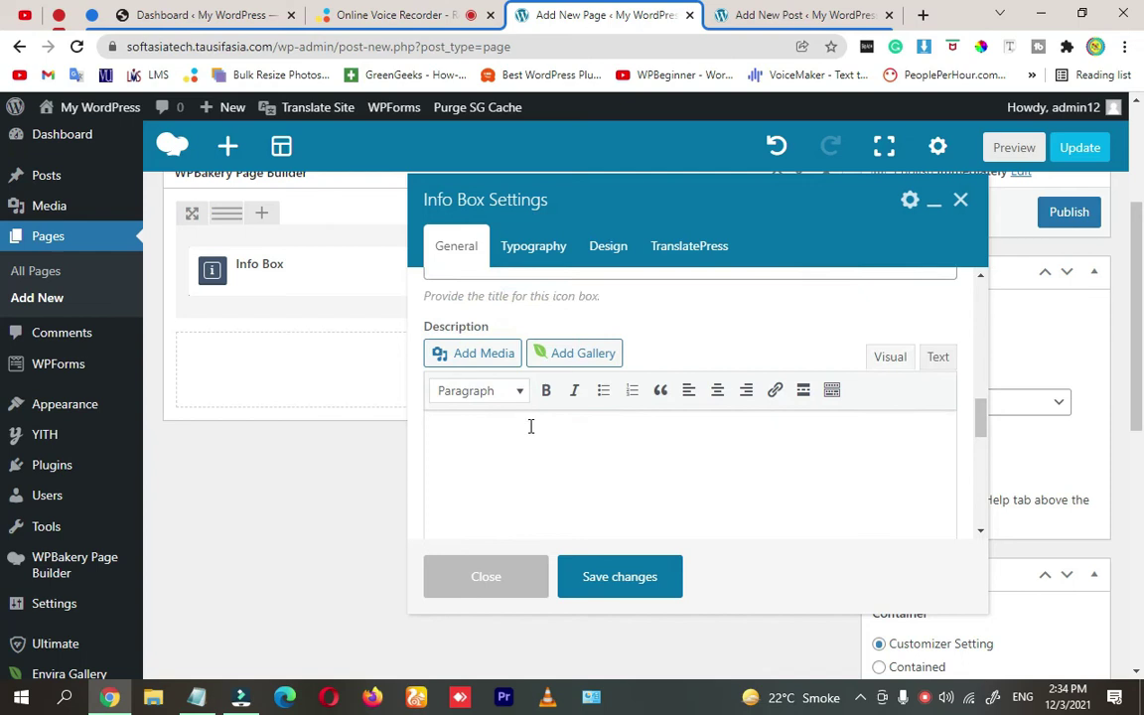
pyautogui.scroll(-1, 533, 429)
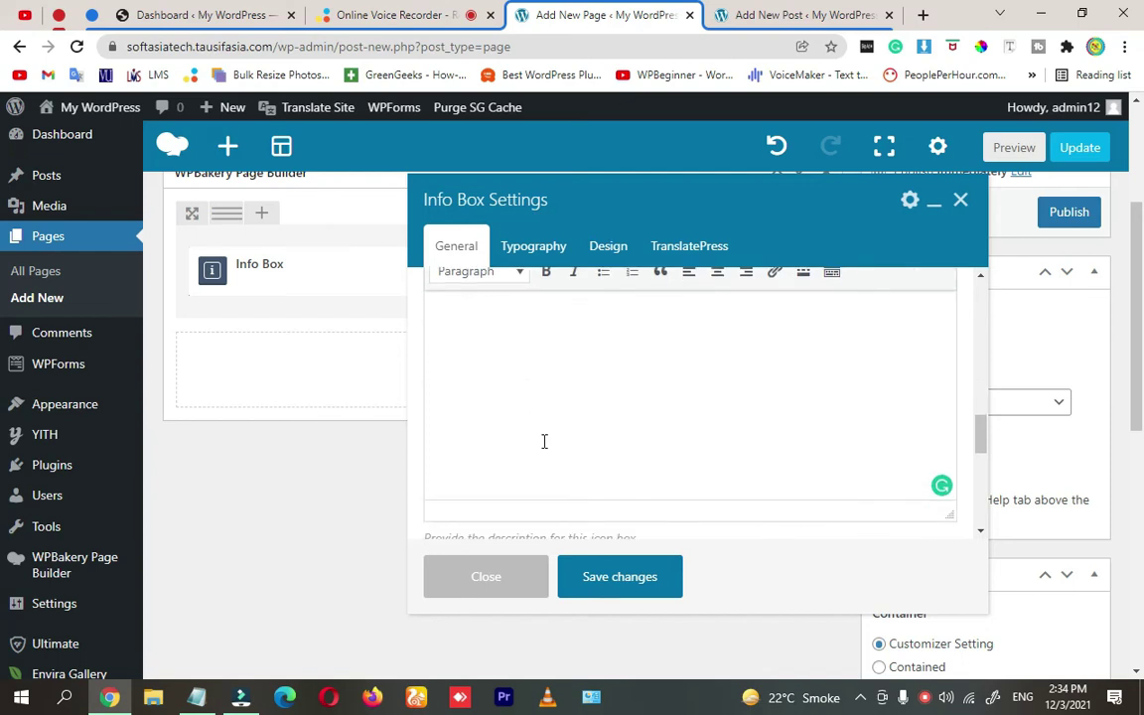
pyautogui.press('super+v')
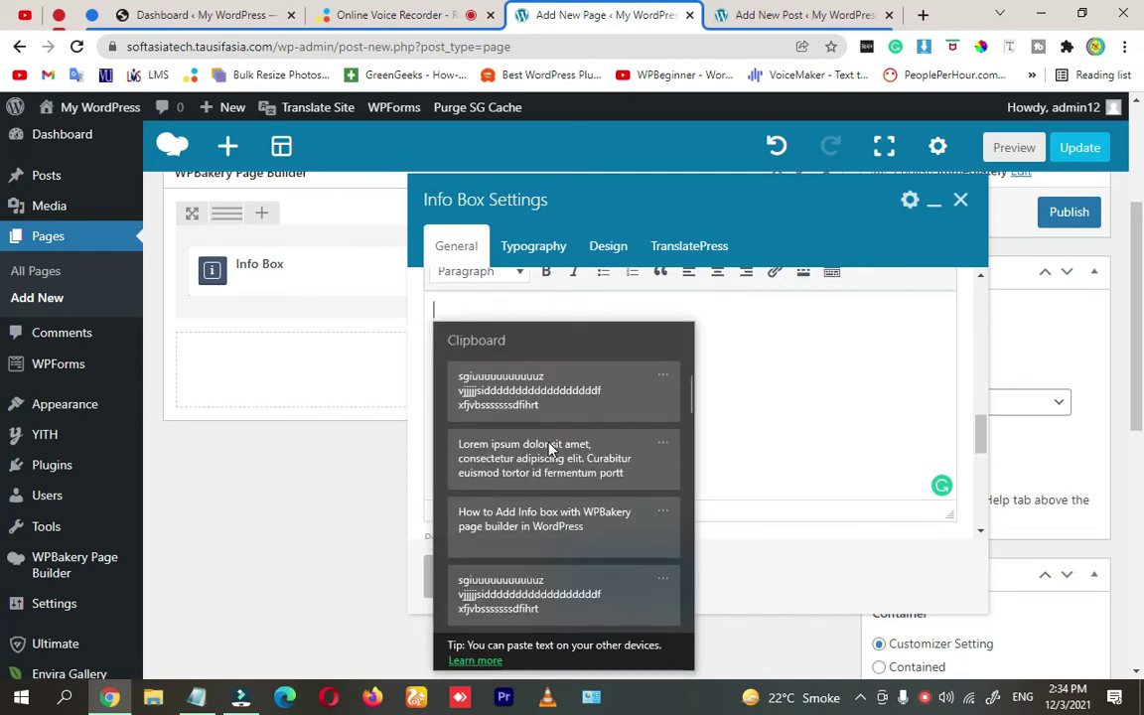
pyautogui.click(560, 527)
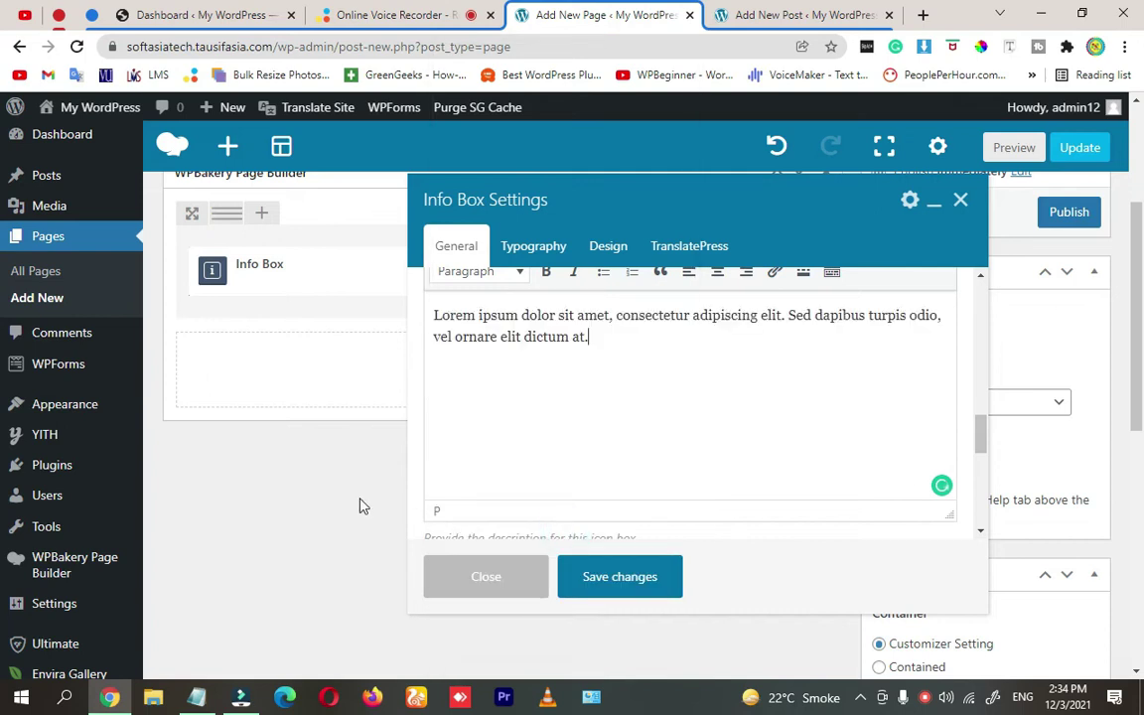
# Replace the short description with the longer Lorem ipsum paragraph
pyautogui.moveTo(662, 341); pyautogui.dragTo(449, 308)
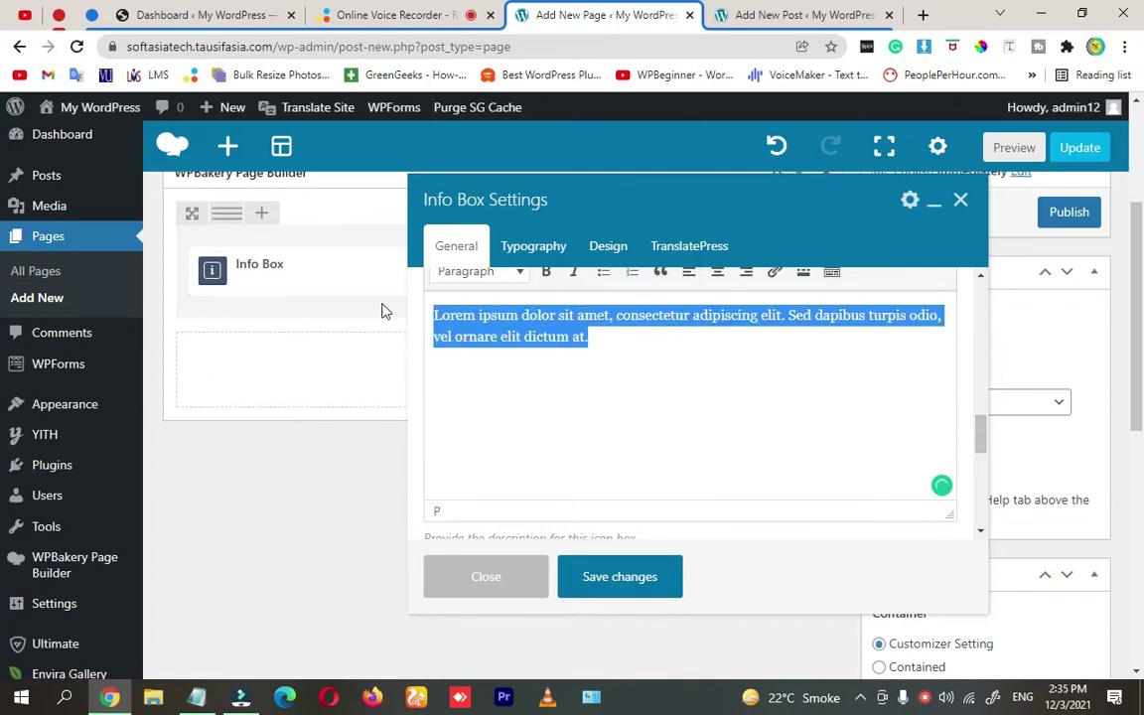
pyautogui.press('super+v')
pyautogui.scroll(-3, 498, 493)
pyautogui.scroll(-2, 497, 500)
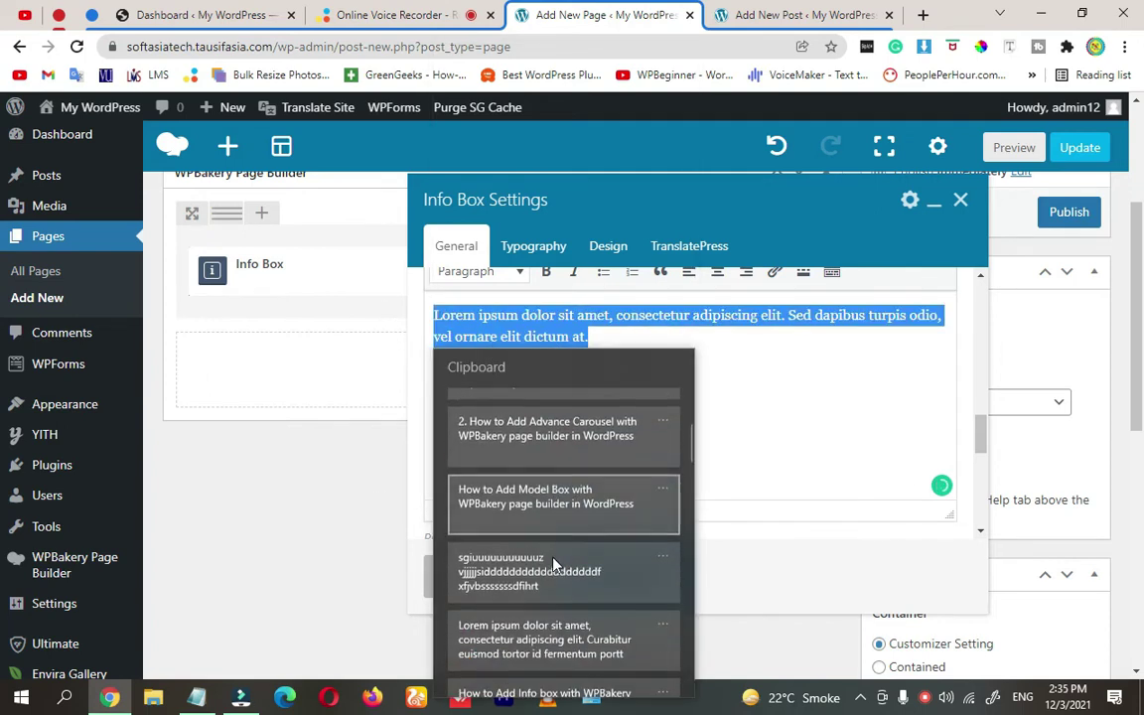
pyautogui.click(559, 638)
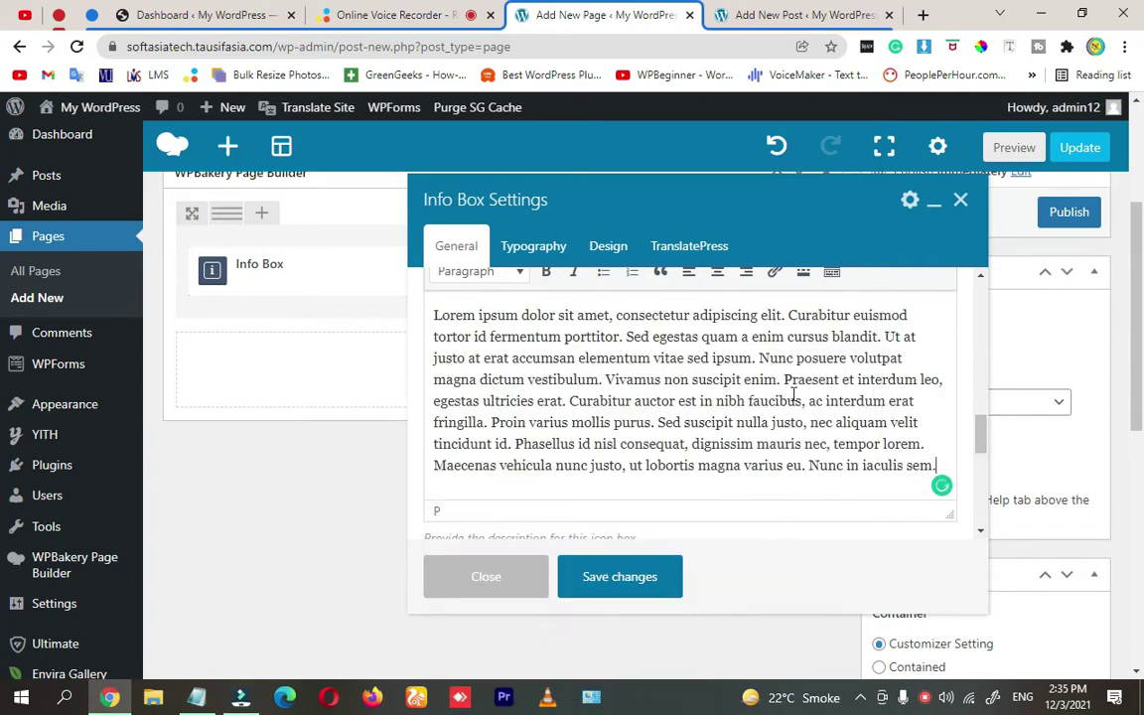
pyautogui.scroll(-2, 739, 426)
pyautogui.scroll(-2, 812, 430)
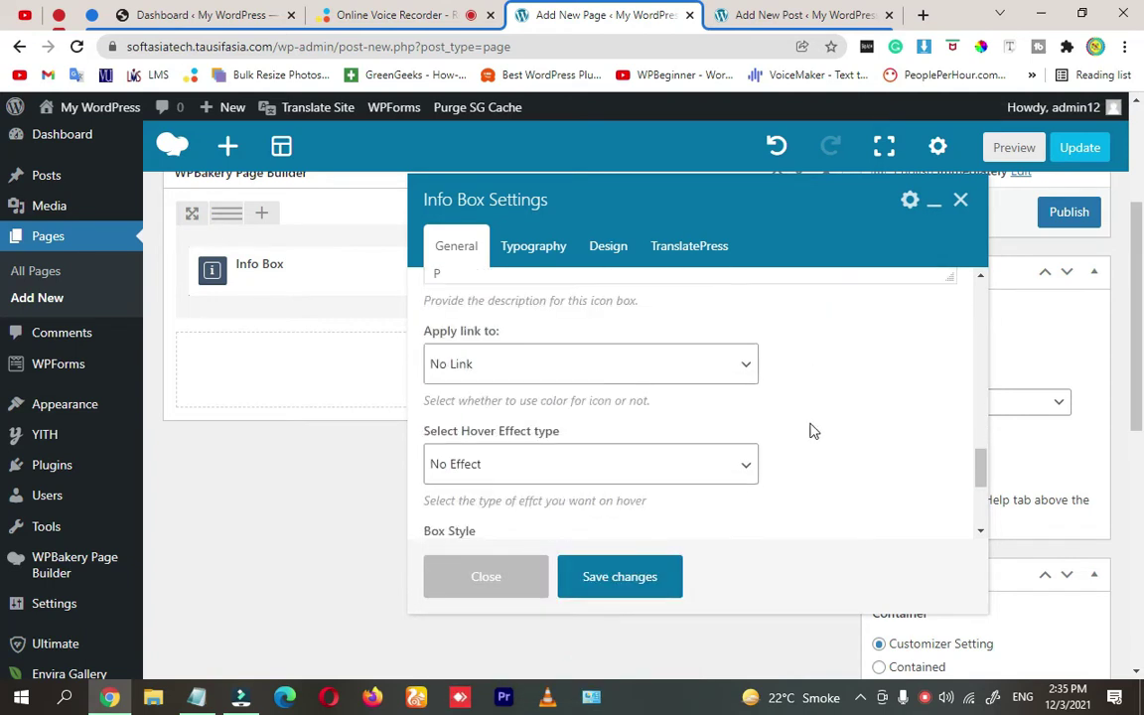
pyautogui.scroll(-2, 812, 430)
pyautogui.scroll(2, 781, 437)
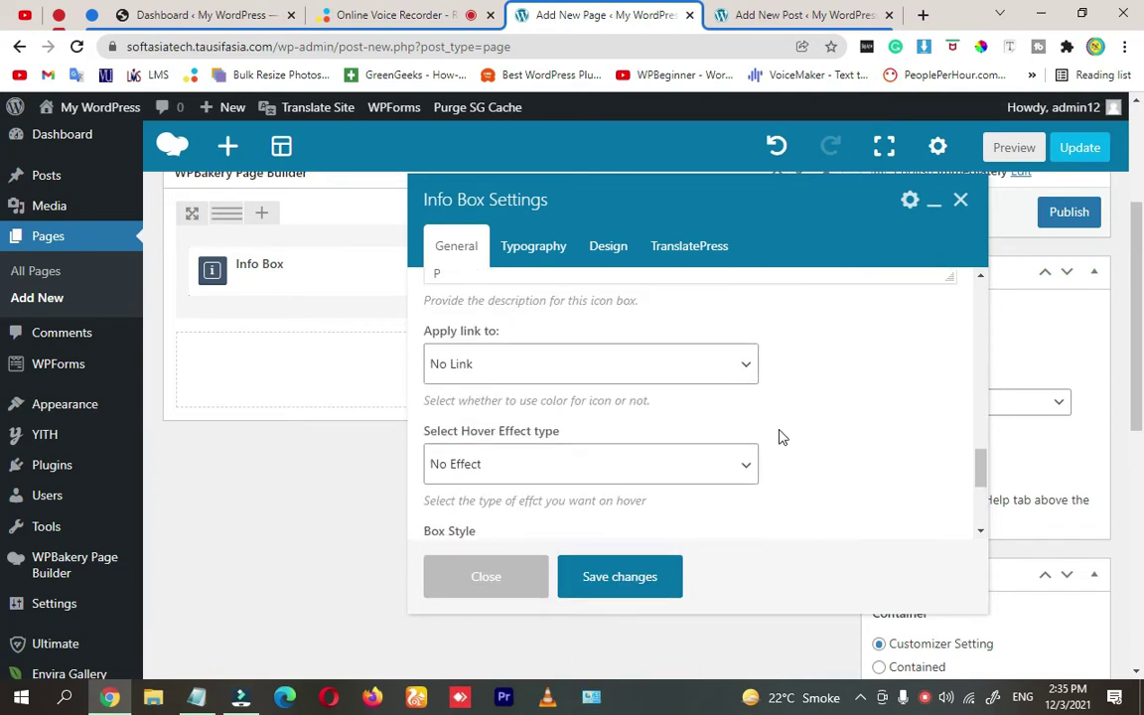
# Set the Info Box link to show a Read More link
pyautogui.tripleClick(426, 333)
pyautogui.click(501, 363)
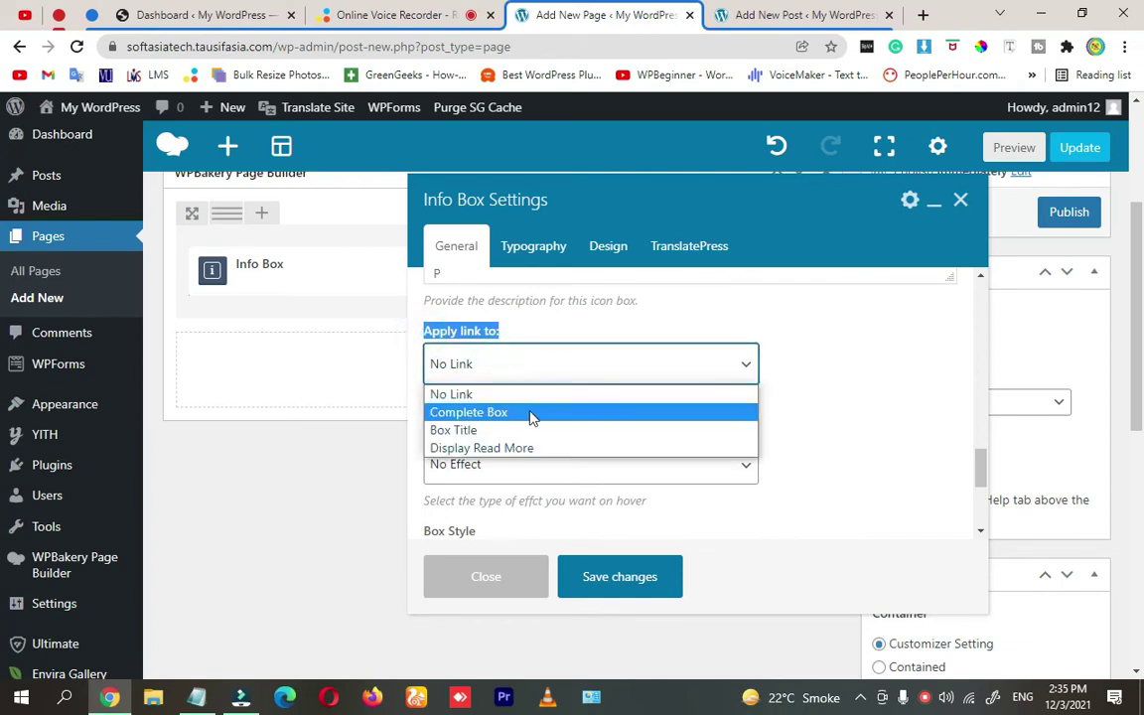
pyautogui.click(467, 412)
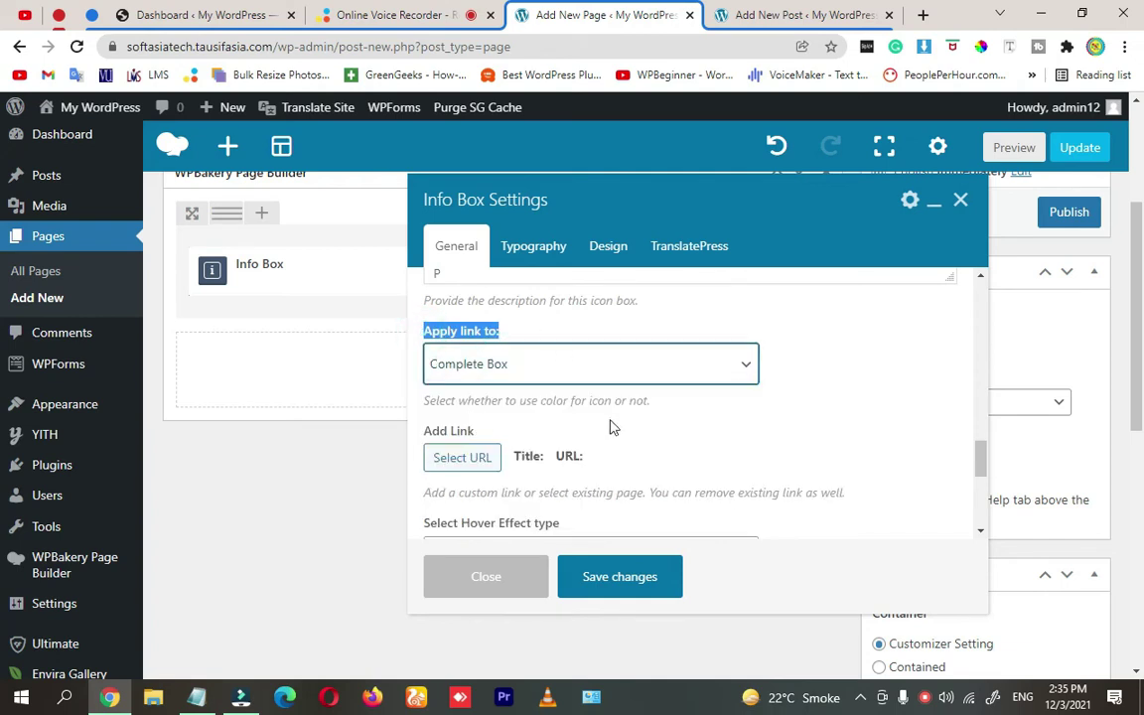
pyautogui.click(709, 416)
pyautogui.click(513, 363)
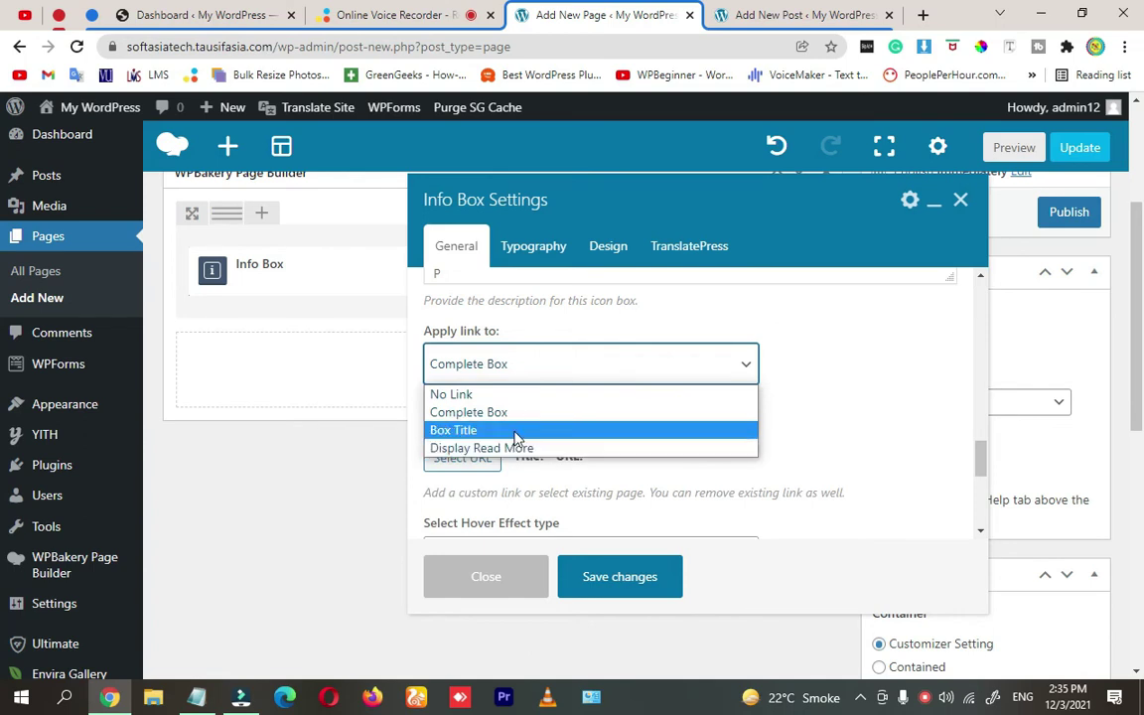
pyautogui.click(515, 431)
pyautogui.scroll(1, 555, 402)
pyautogui.scroll(-1, 556, 397)
pyautogui.click(555, 375)
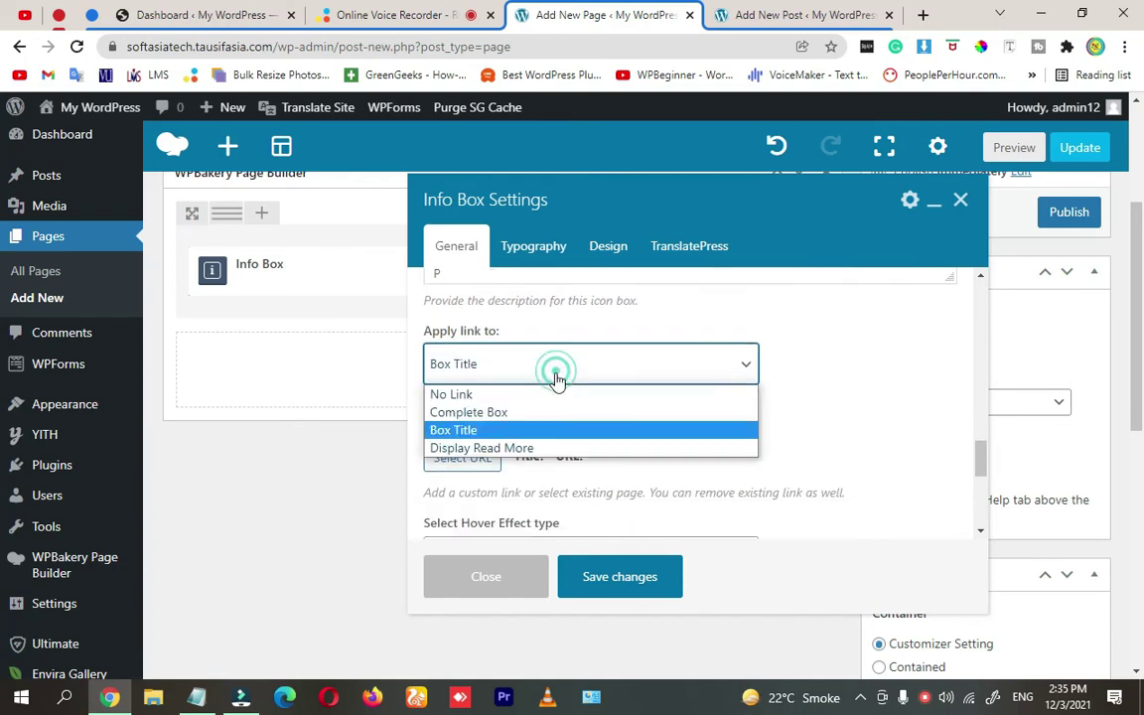
pyautogui.click(552, 452)
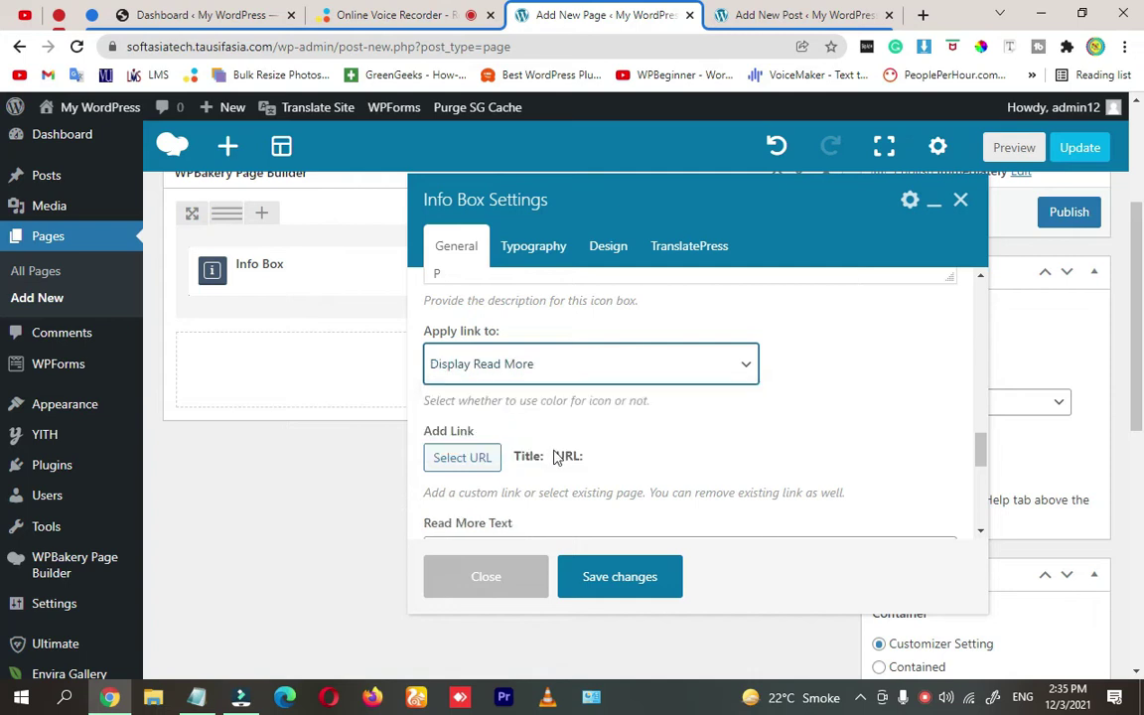
# Change the read-more text to 'Learn More'
pyautogui.scroll(-2, 603, 434)
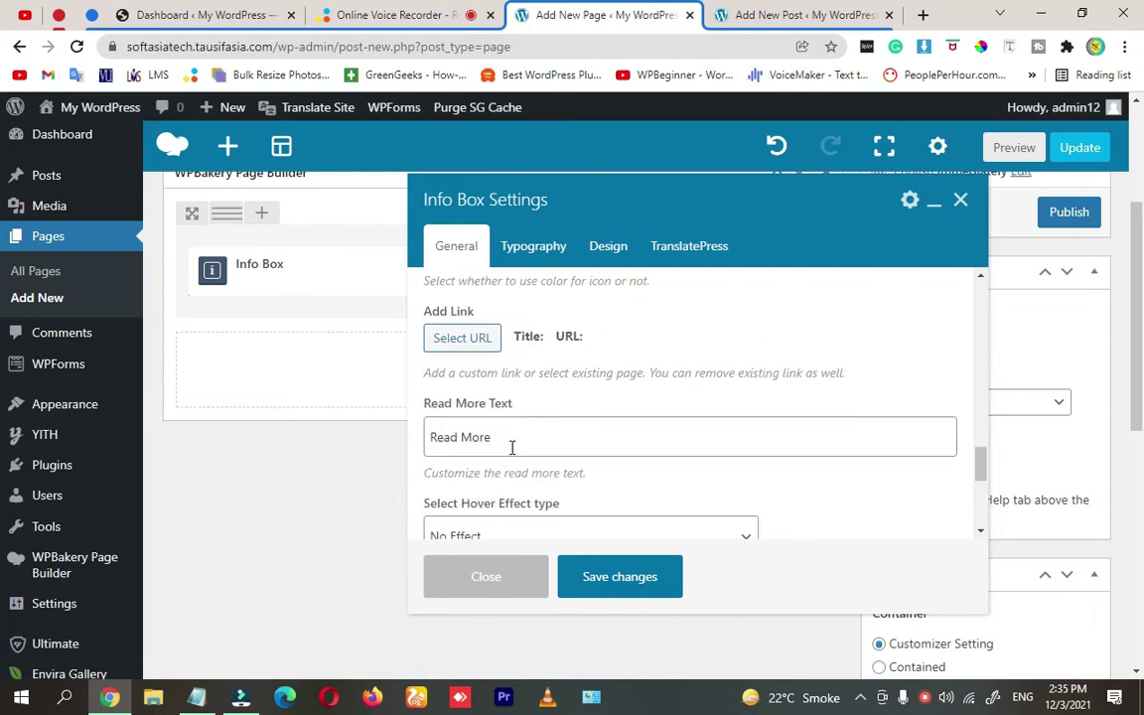
pyautogui.moveTo(511, 447); pyautogui.dragTo(417, 447)
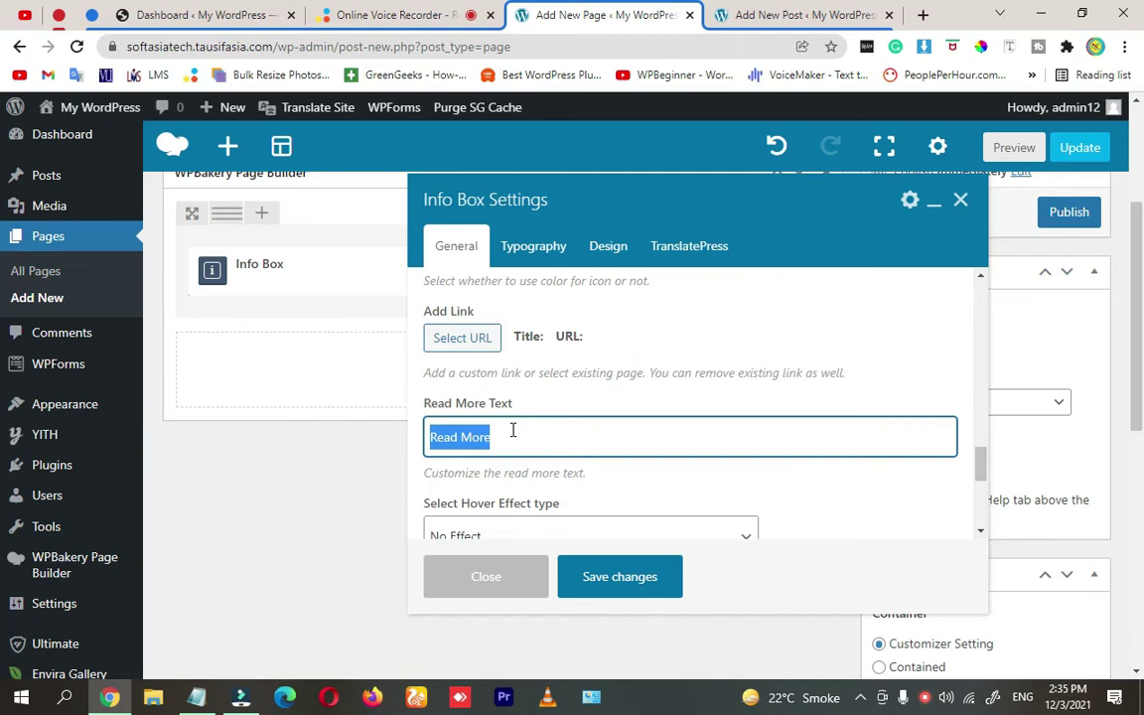
pyautogui.write('Lea')
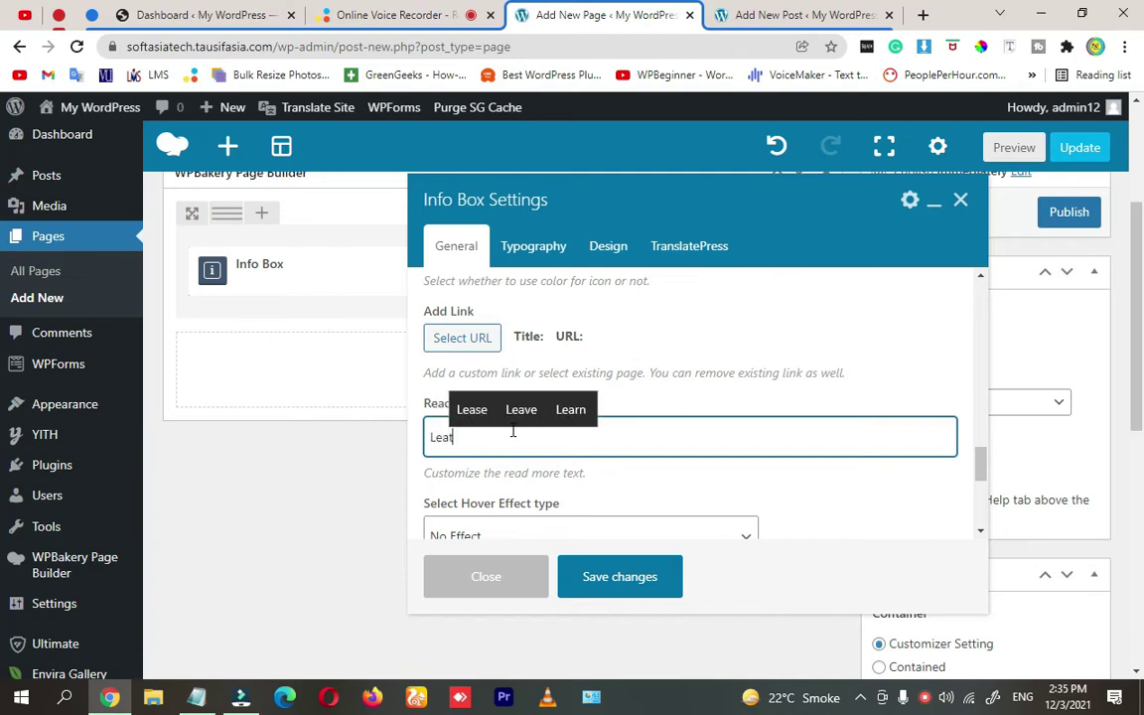
pyautogui.write('t')
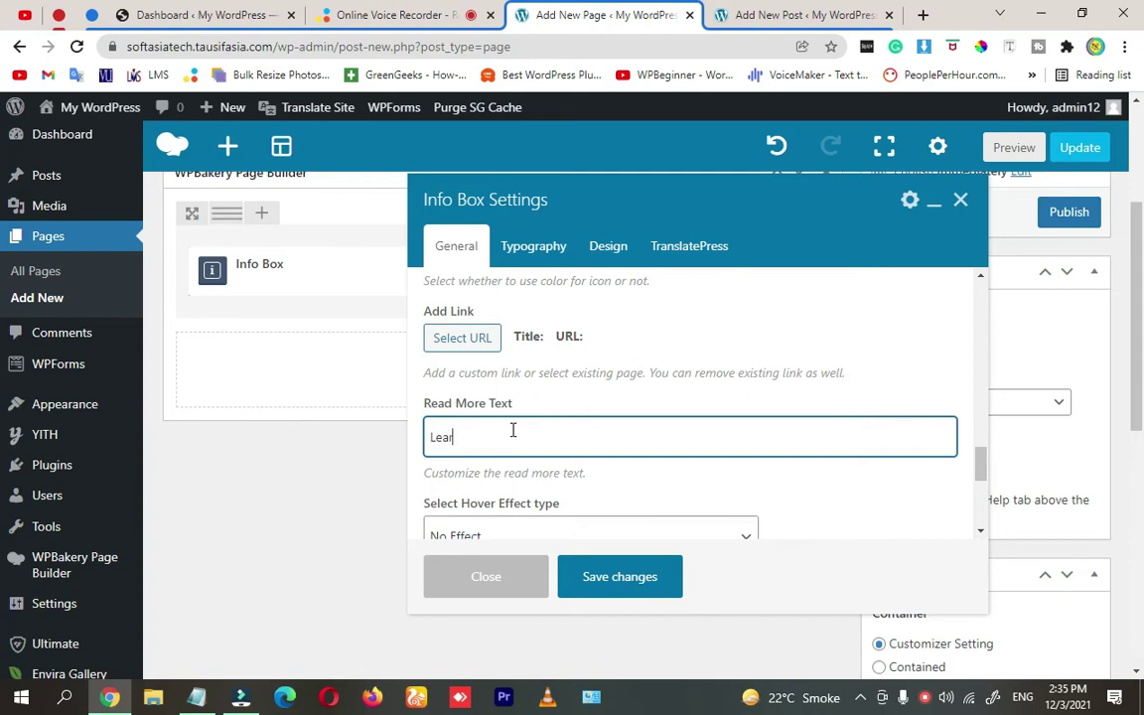
pyautogui.write(' n')
pyautogui.press('BackSpace')
pyautogui.press('BackSpace')
pyautogui.write('n M')
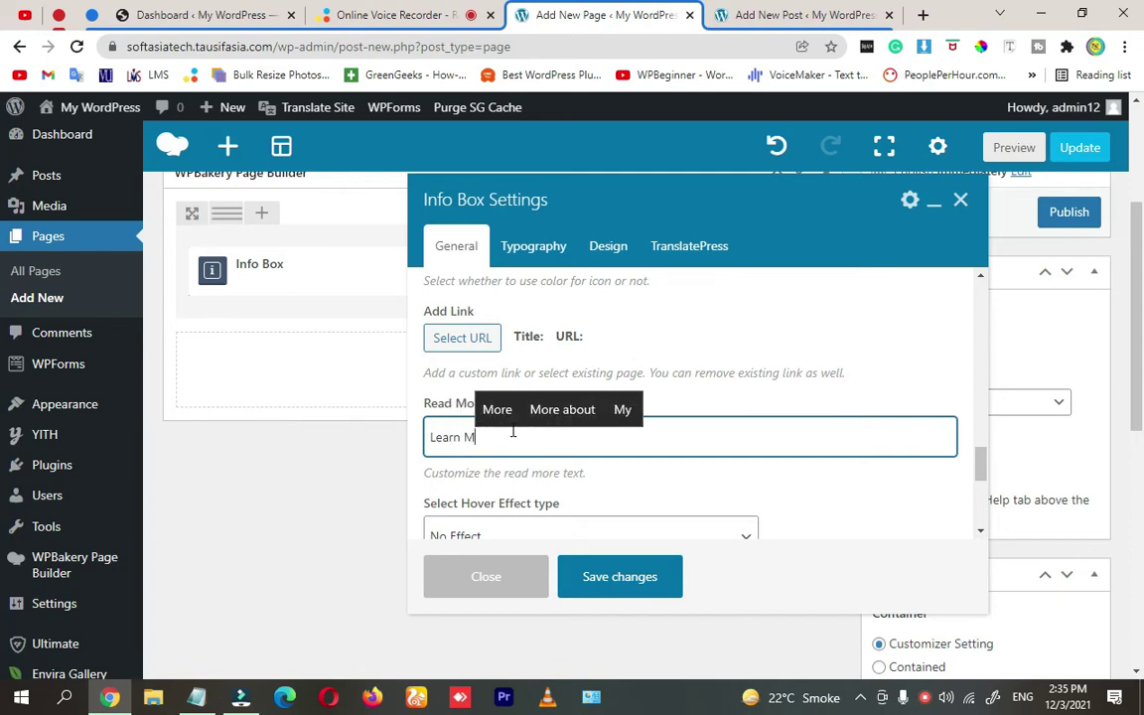
pyautogui.write('ore')
# Set the hover effect to Icon Zoom, leave Box Style unchanged, and save
pyautogui.scroll(-2, 596, 328)
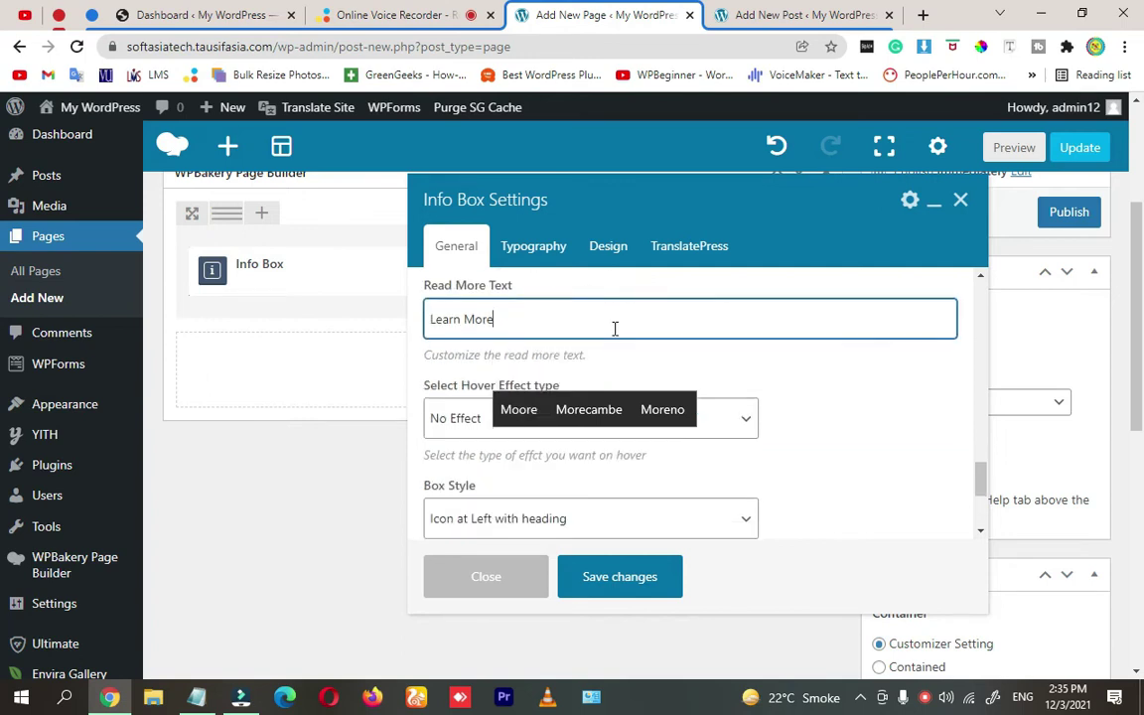
pyautogui.click(468, 418)
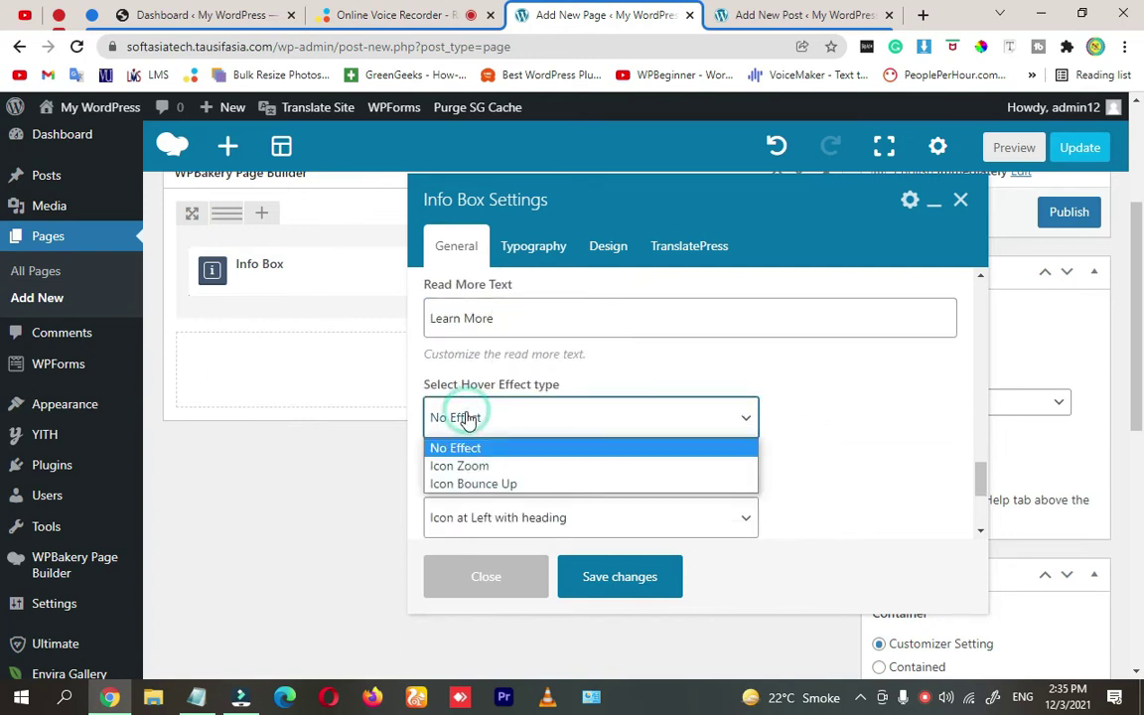
pyautogui.click(485, 471)
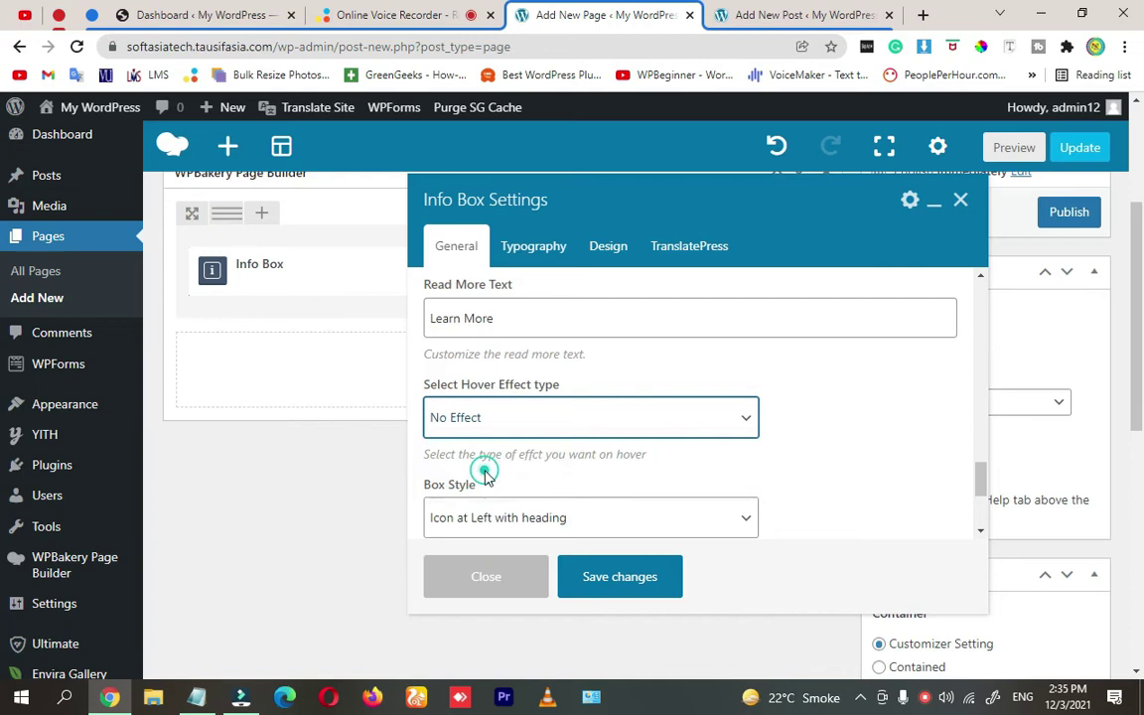
pyautogui.scroll(-1, 898, 425)
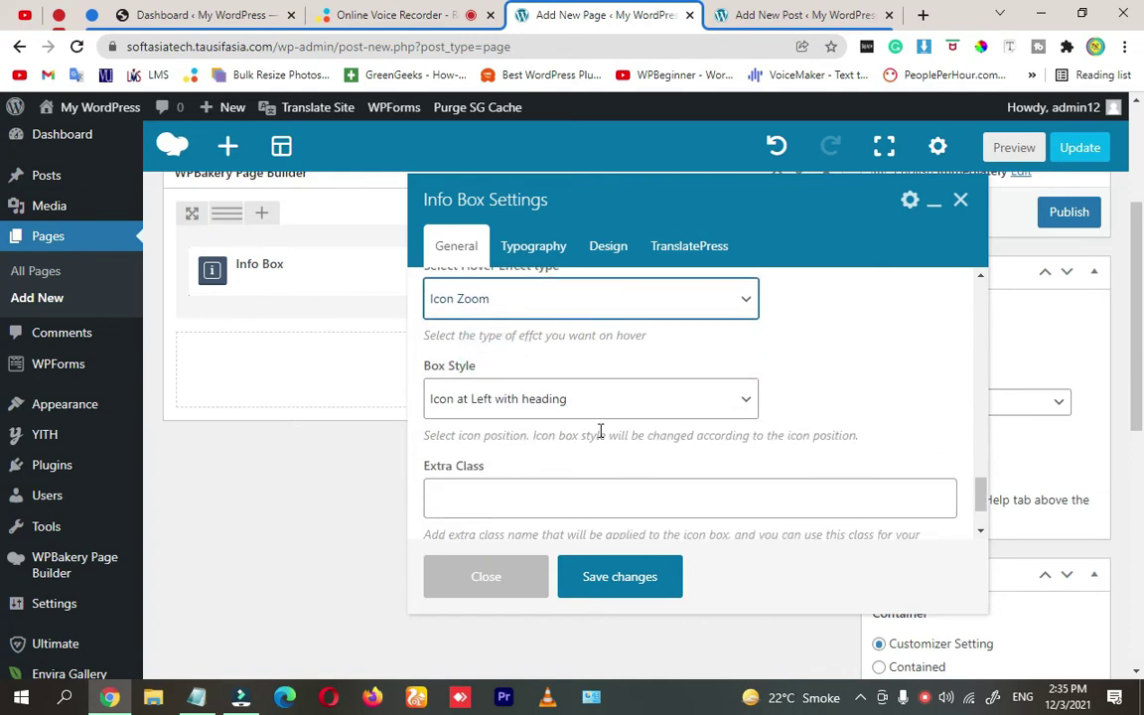
pyautogui.click(463, 407)
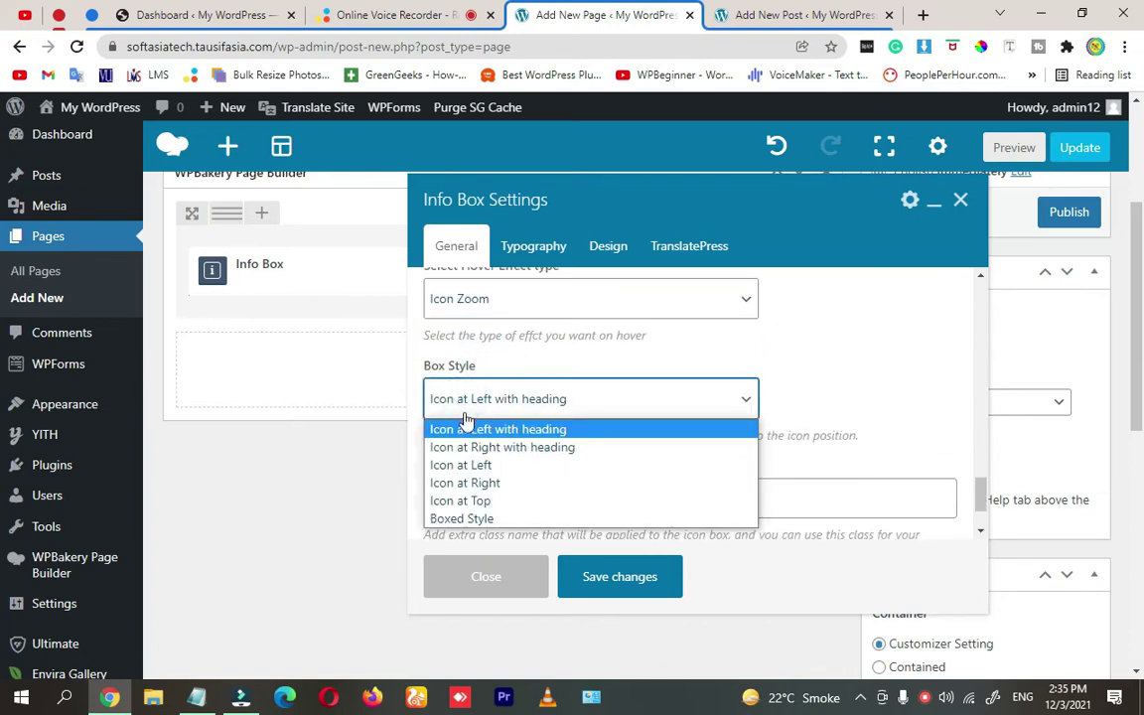
pyautogui.click(712, 367)
pyautogui.scroll(-1, 694, 377)
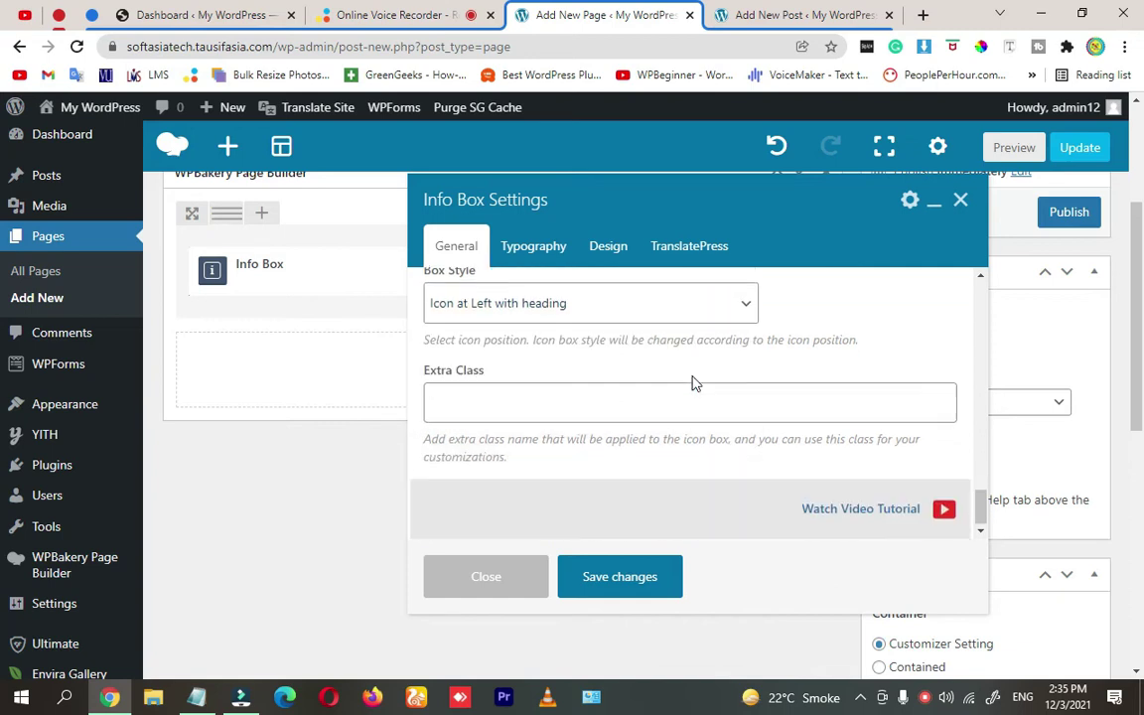
pyautogui.click(620, 575)
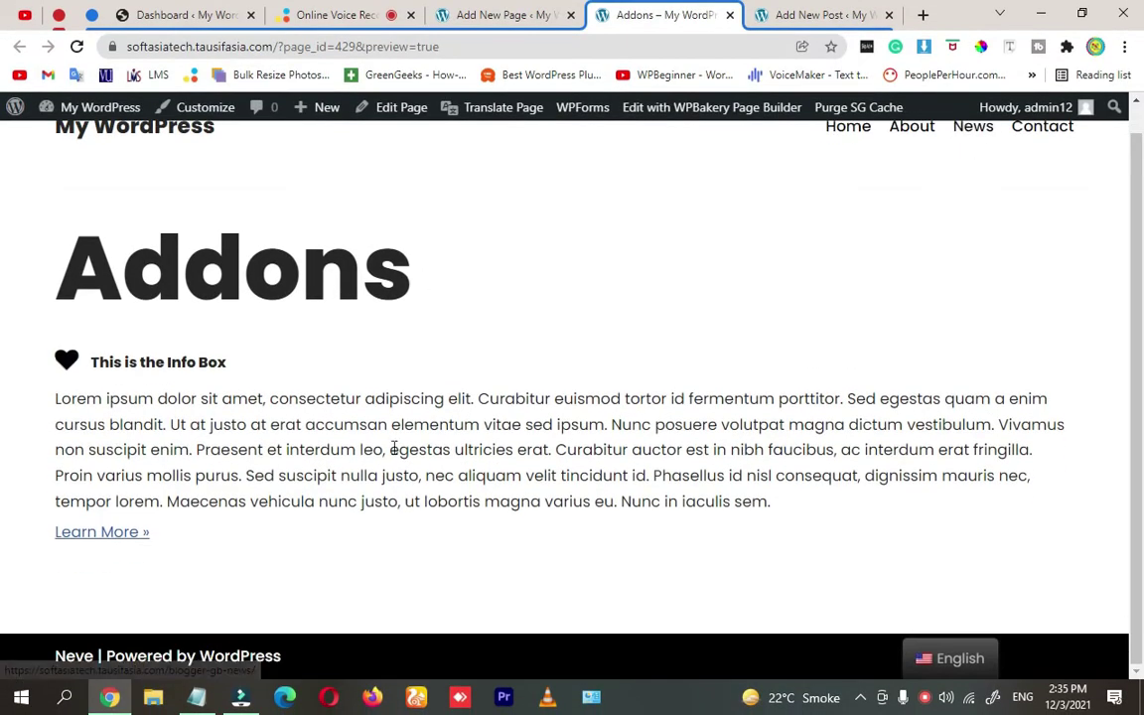
pyautogui.moveTo(51, 406); pyautogui.dragTo(159, 477)
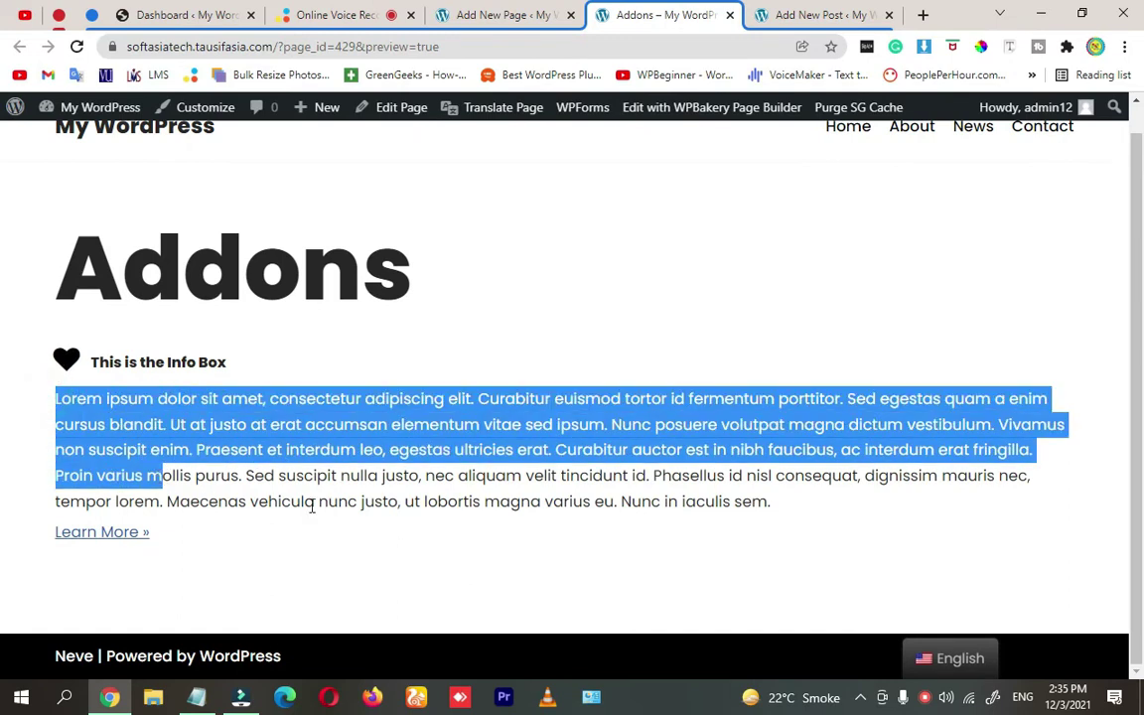
pyautogui.click(754, 551)
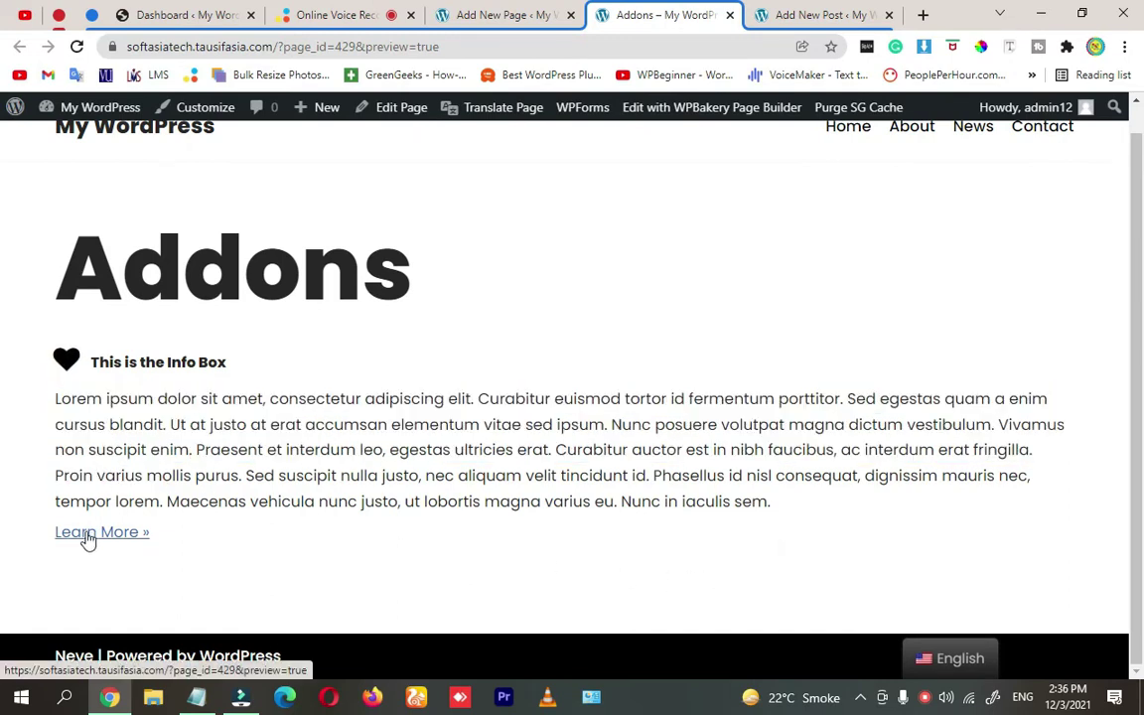
pyautogui.moveTo(38, 532); pyautogui.dragTo(171, 542)
pyautogui.click(167, 501)
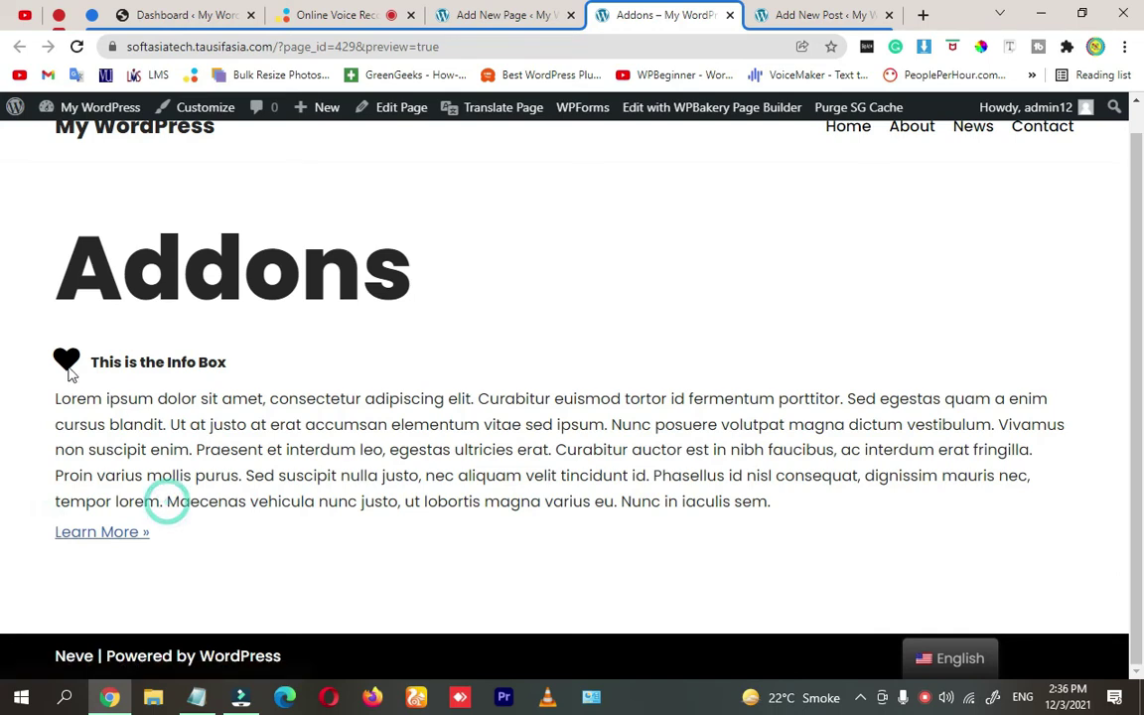
pyautogui.click(78, 359)
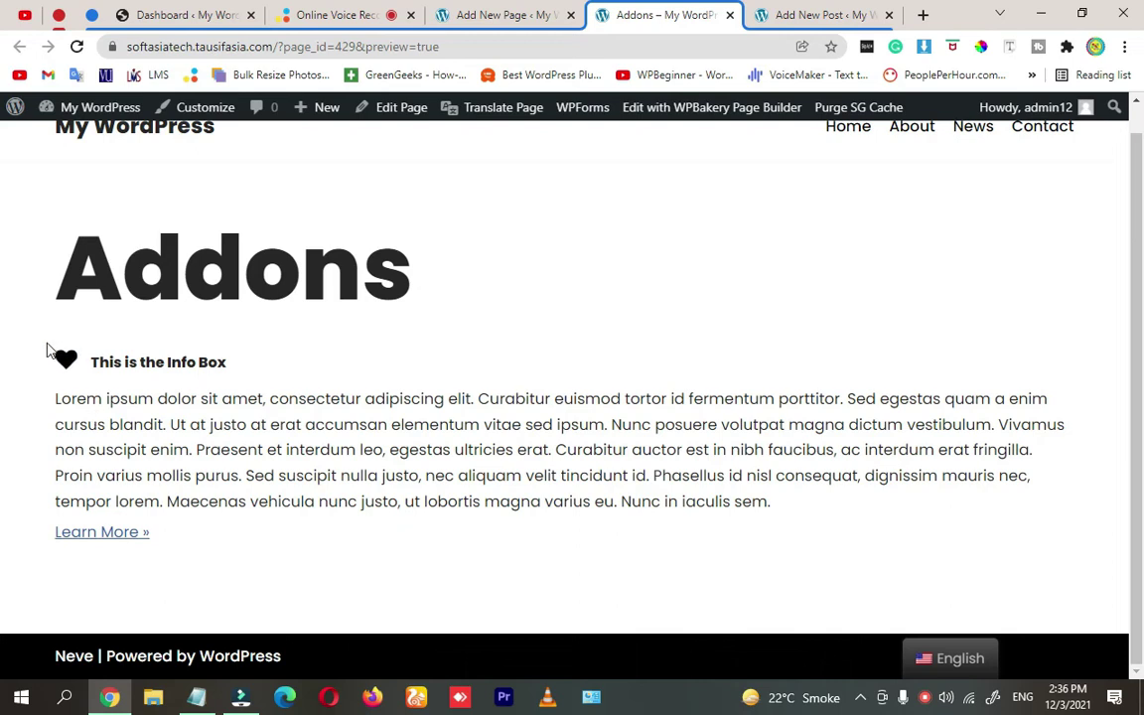
# Return to the page editor and reopen the Info Box settings
pyautogui.click(506, 15)
pyautogui.moveTo(502, 271)
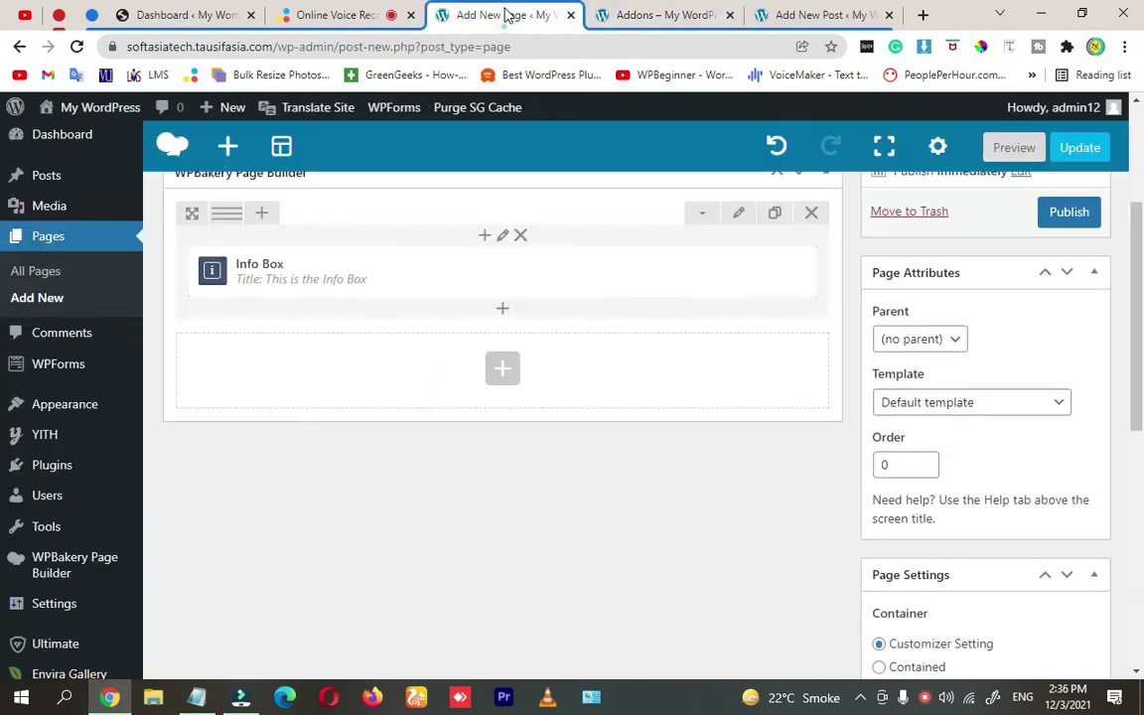
pyautogui.click(518, 281)
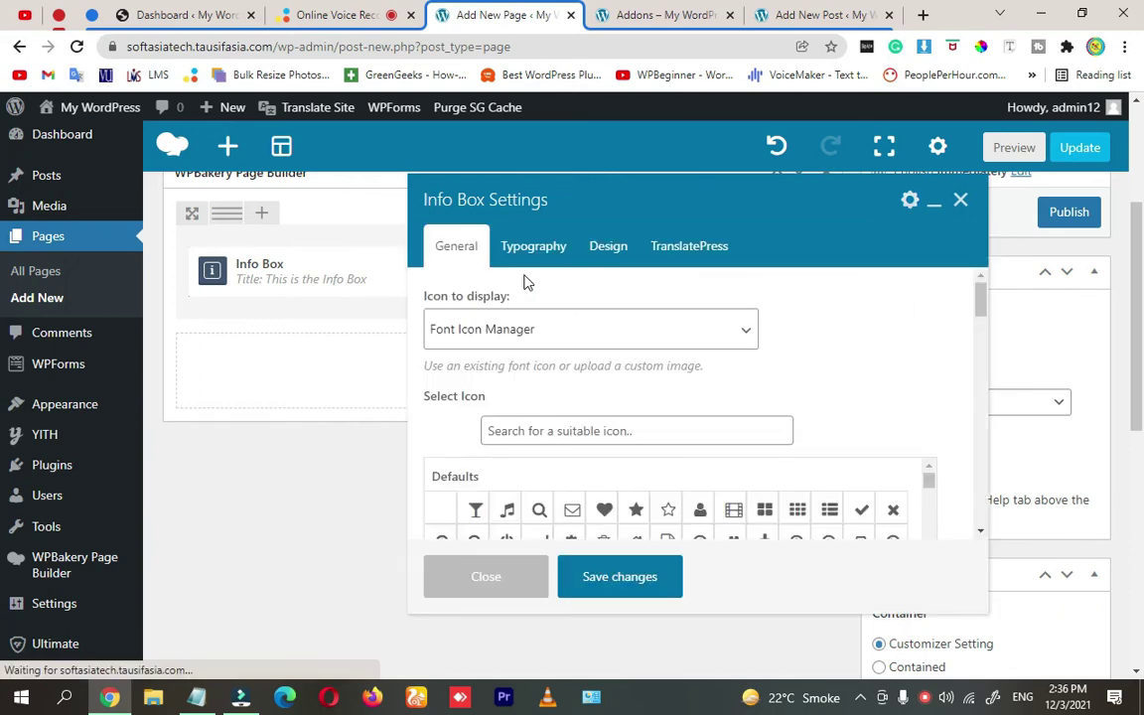
pyautogui.scroll(-5, 893, 358)
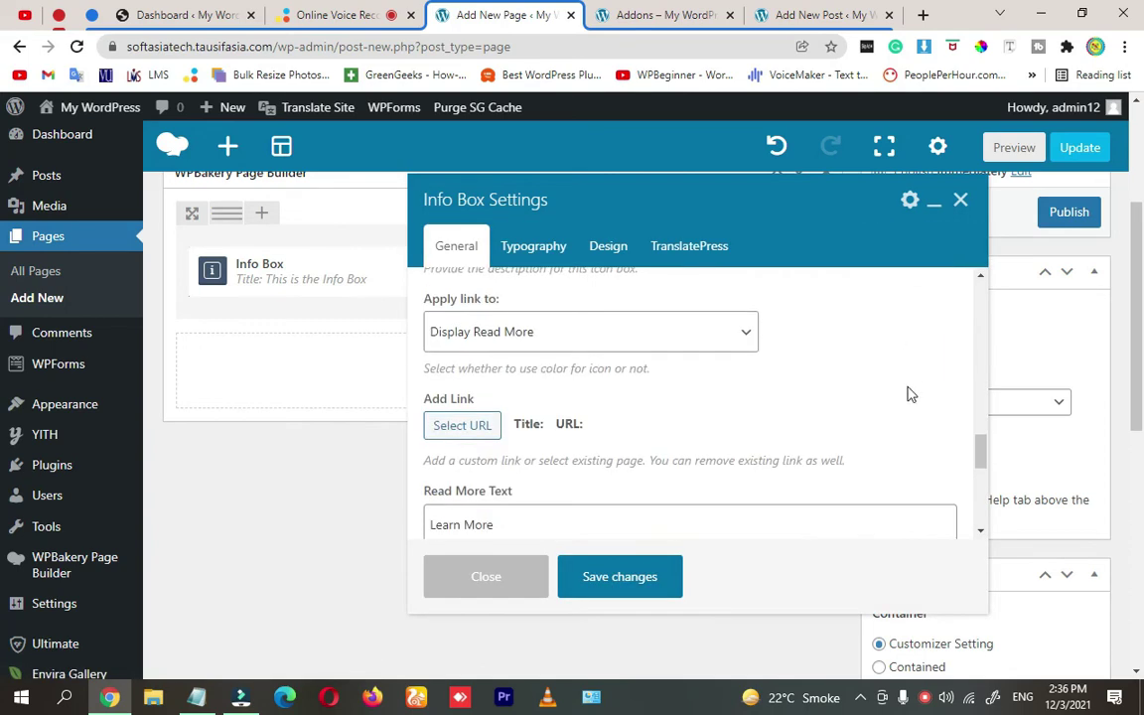
pyautogui.scroll(-3, 904, 392)
pyautogui.scroll(-2, 874, 402)
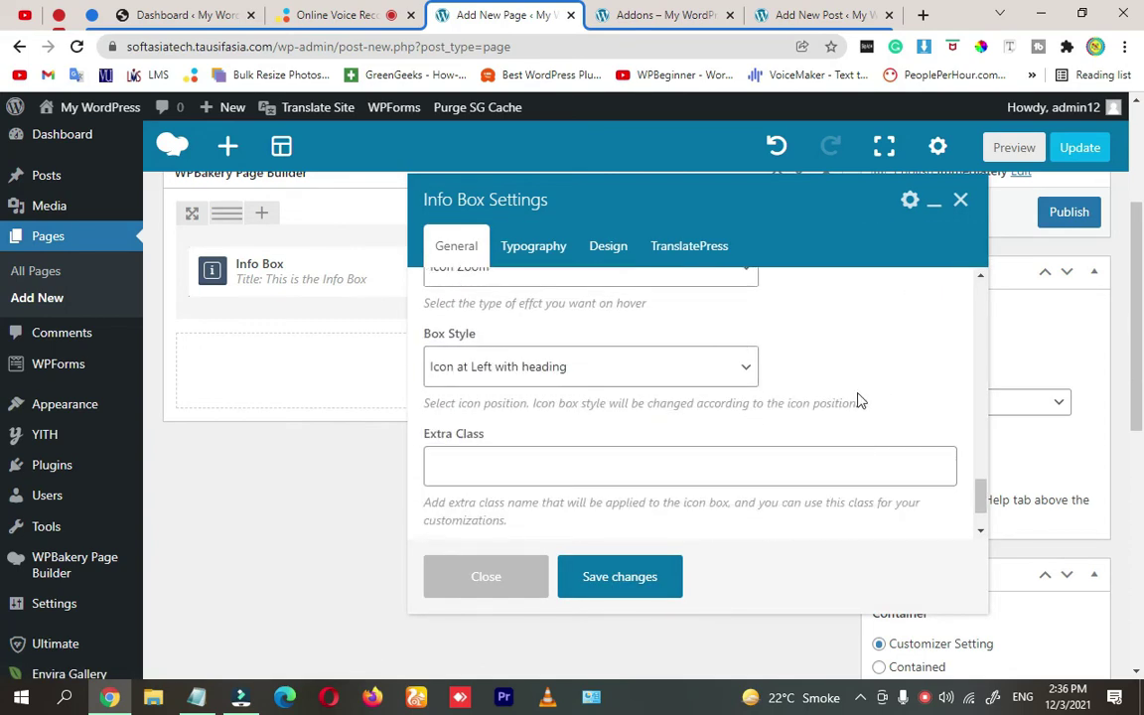
# Set Box Style to 'Icon at Right with heading', save, and preview the page
pyautogui.tripleClick(452, 333)
pyautogui.click(455, 365)
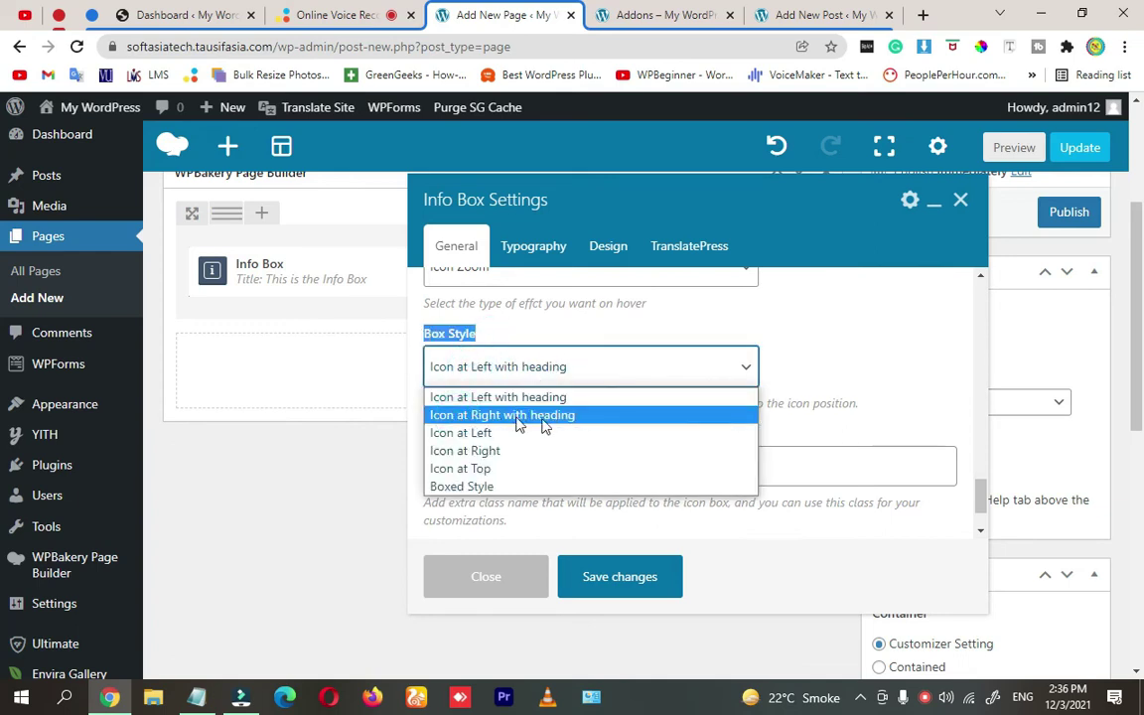
pyautogui.click(593, 415)
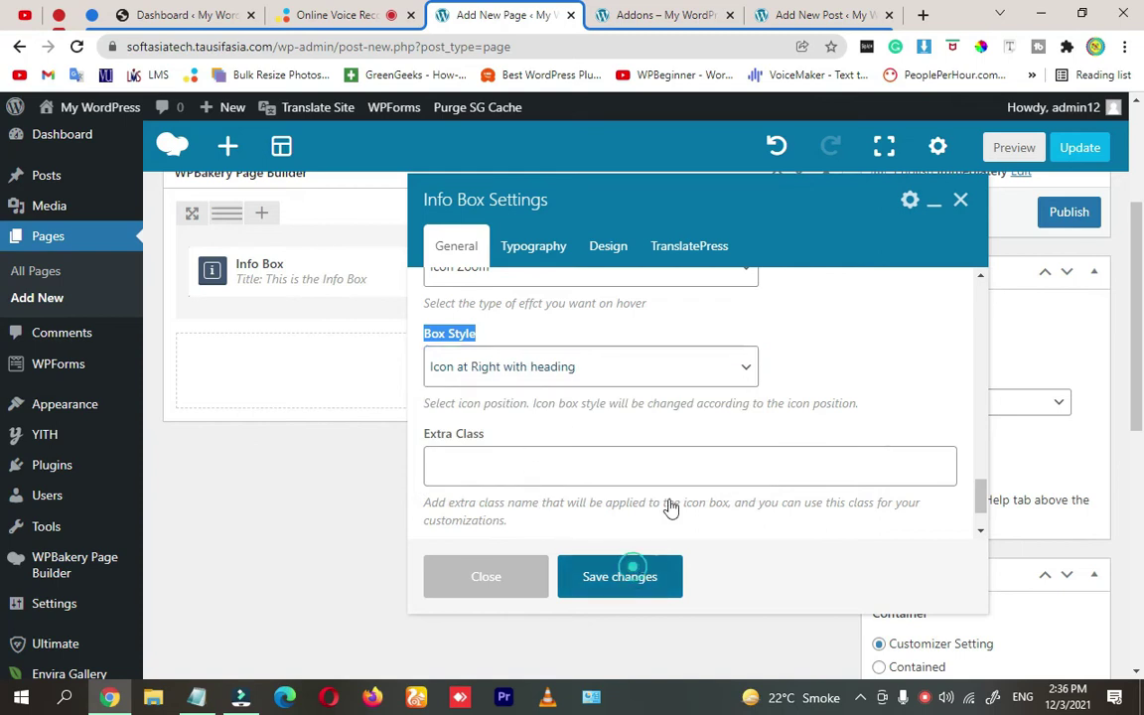
pyautogui.click(615, 576)
pyautogui.click(1033, 145)
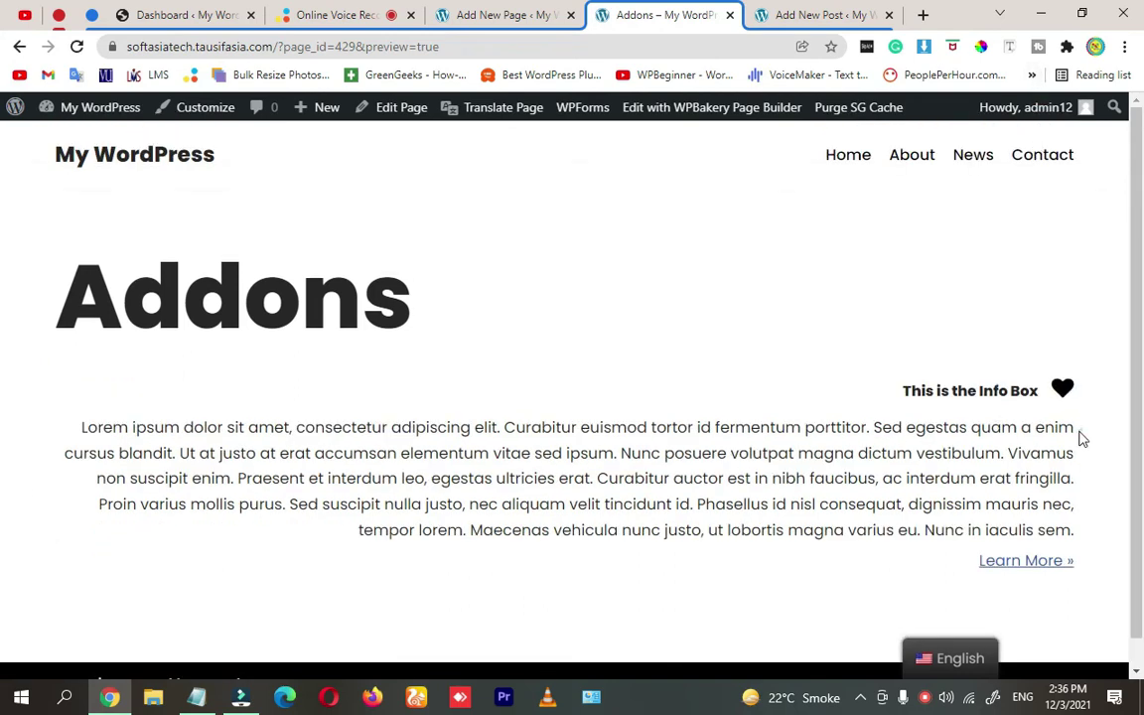
# Review the preview's right-aligned paragraph and Learn More link, then return to the page editor
pyautogui.moveTo(1082, 439); pyautogui.dragTo(214, 426)
pyautogui.click(519, 446)
pyautogui.scroll(-1, 1007, 415)
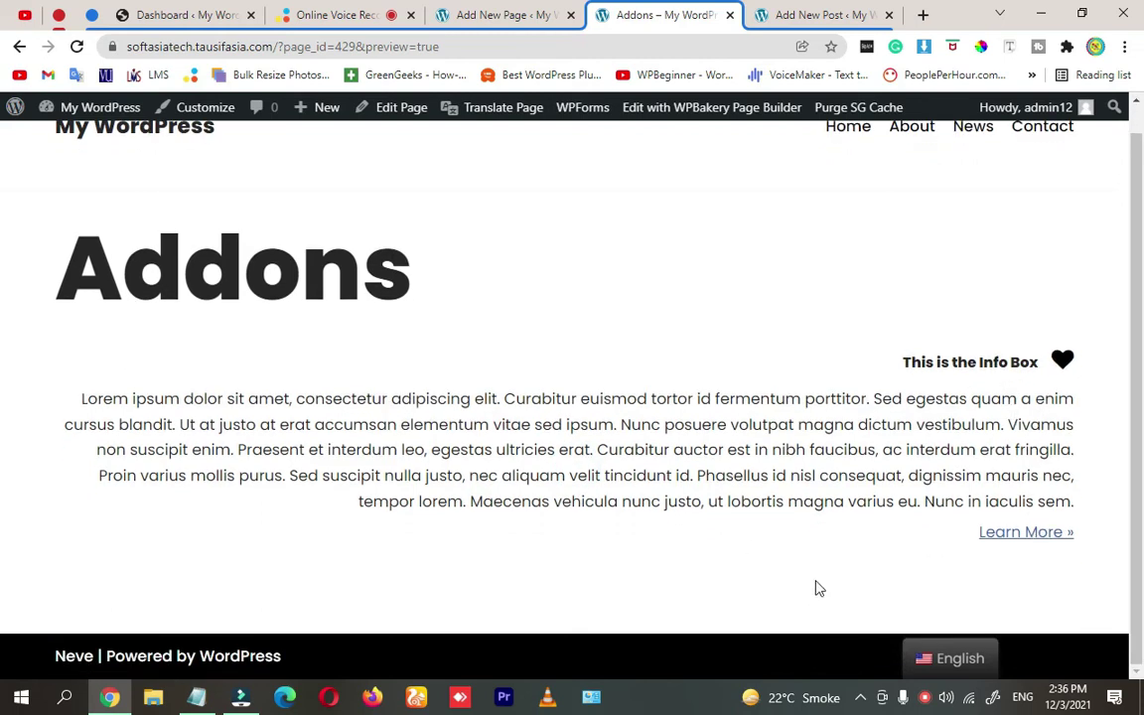
pyautogui.moveTo(1087, 543); pyautogui.dragTo(924, 424)
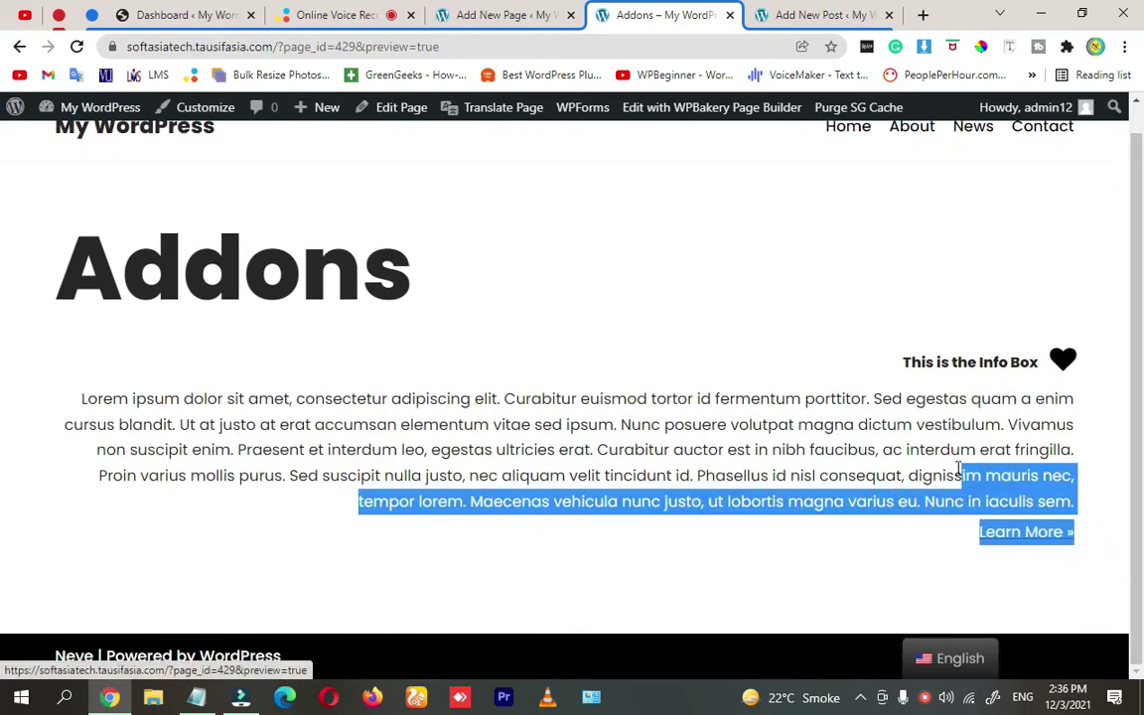
pyautogui.click(926, 409)
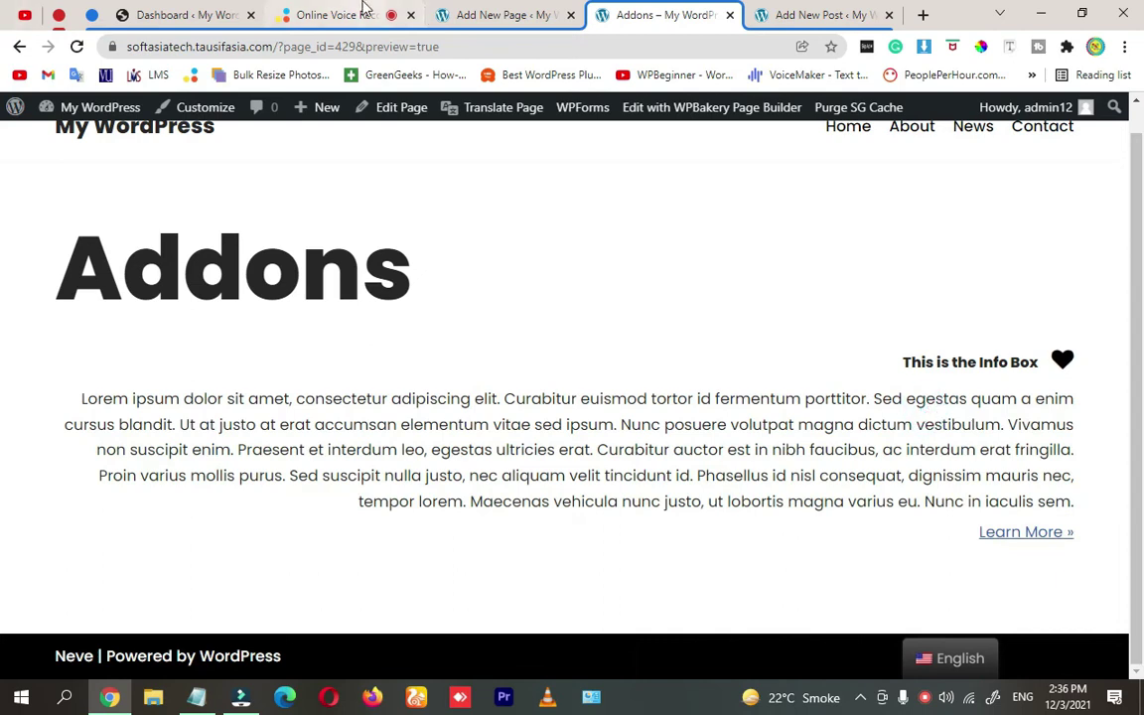
pyautogui.click(486, 16)
# Change the Info Box Box Style to 'Icon at Left', save it, and preview Addons
pyautogui.click(520, 275)
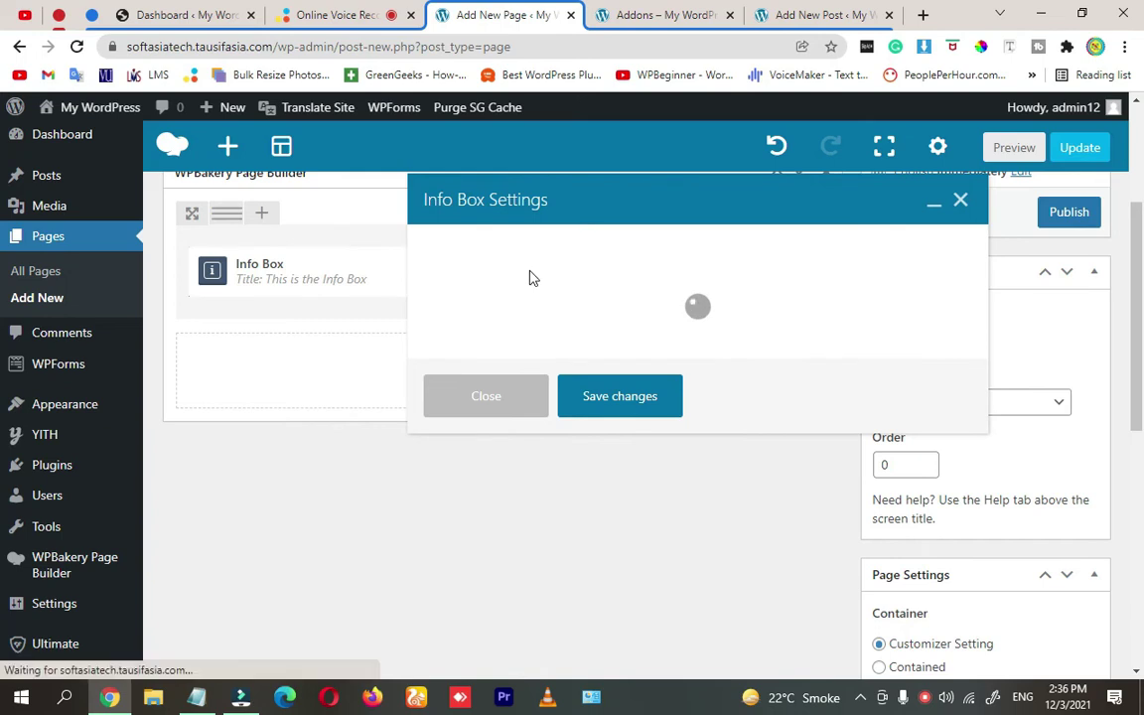
pyautogui.scroll(-5, 702, 294)
pyautogui.scroll(-5, 775, 372)
pyautogui.scroll(-5, 784, 373)
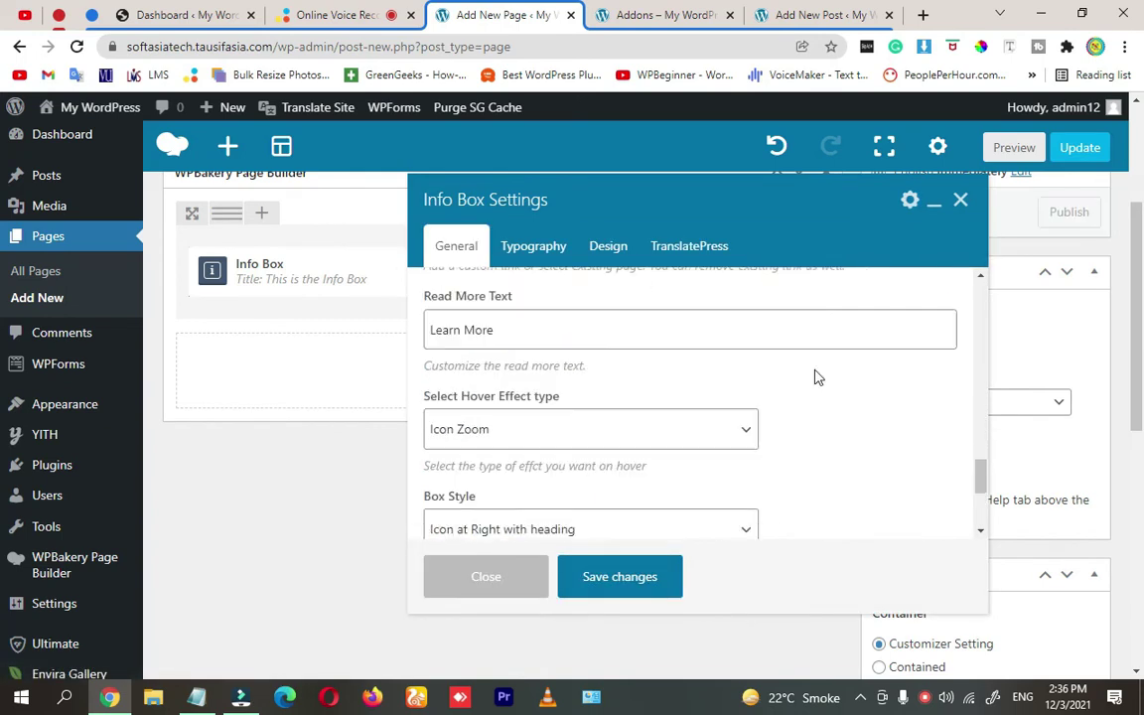
pyautogui.scroll(-2, 606, 422)
pyautogui.click(506, 371)
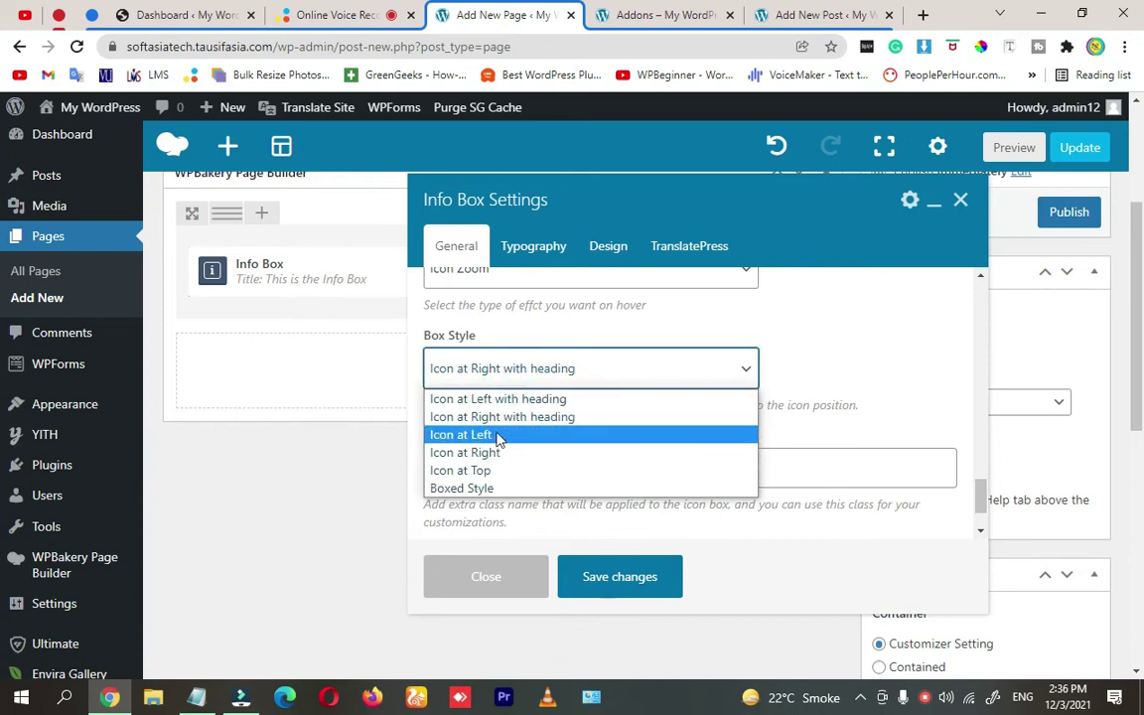
pyautogui.click(500, 437)
pyautogui.click(626, 584)
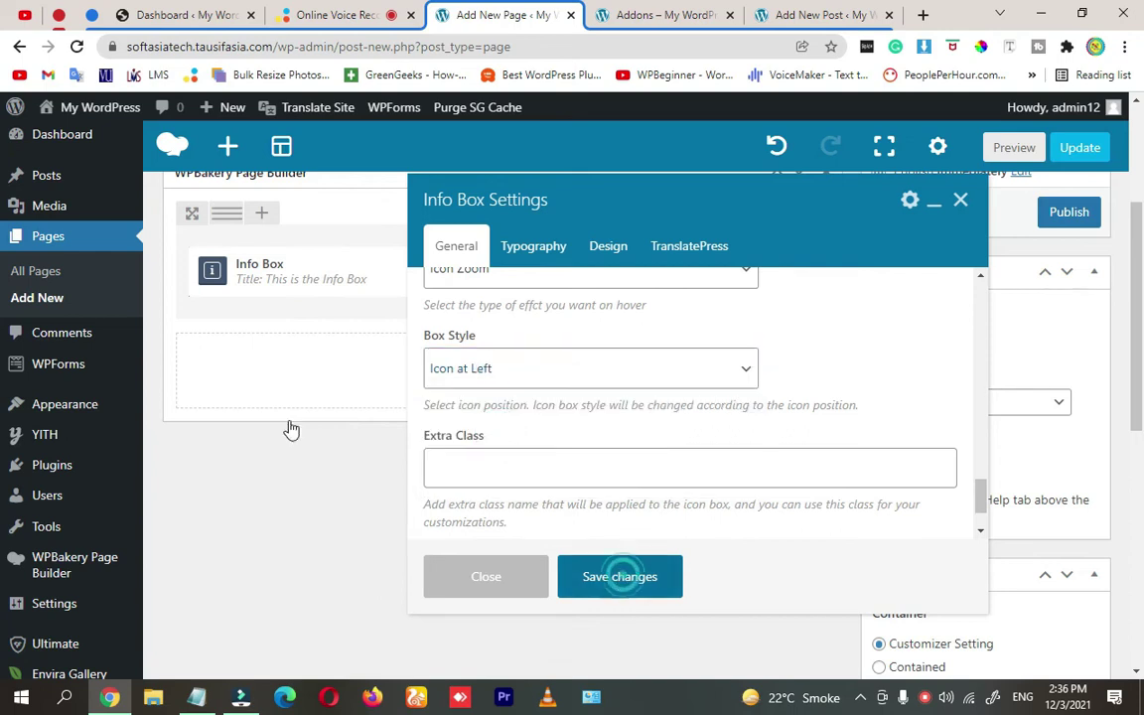
pyautogui.click(1014, 147)
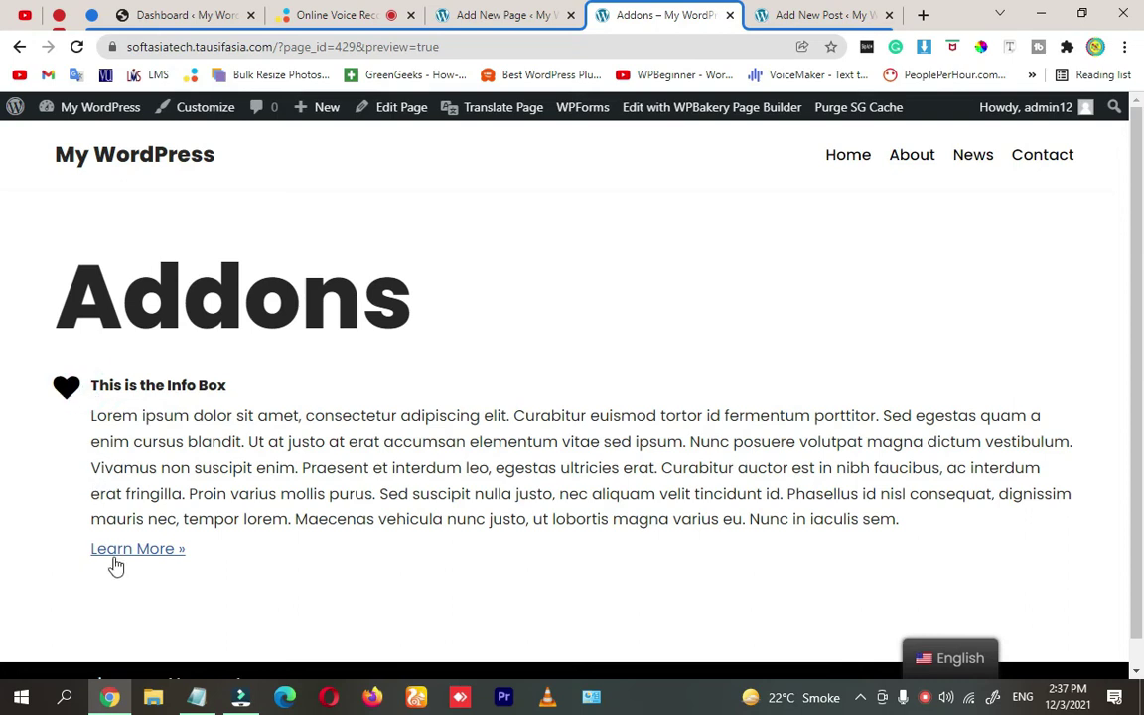
# Return from the left-icon Addons preview to the Add New Page editor
pyautogui.click(516, 13)
# Switch the Info Box Box Style to 'Icon at Top', save it, and preview Addons
pyautogui.click(516, 273)
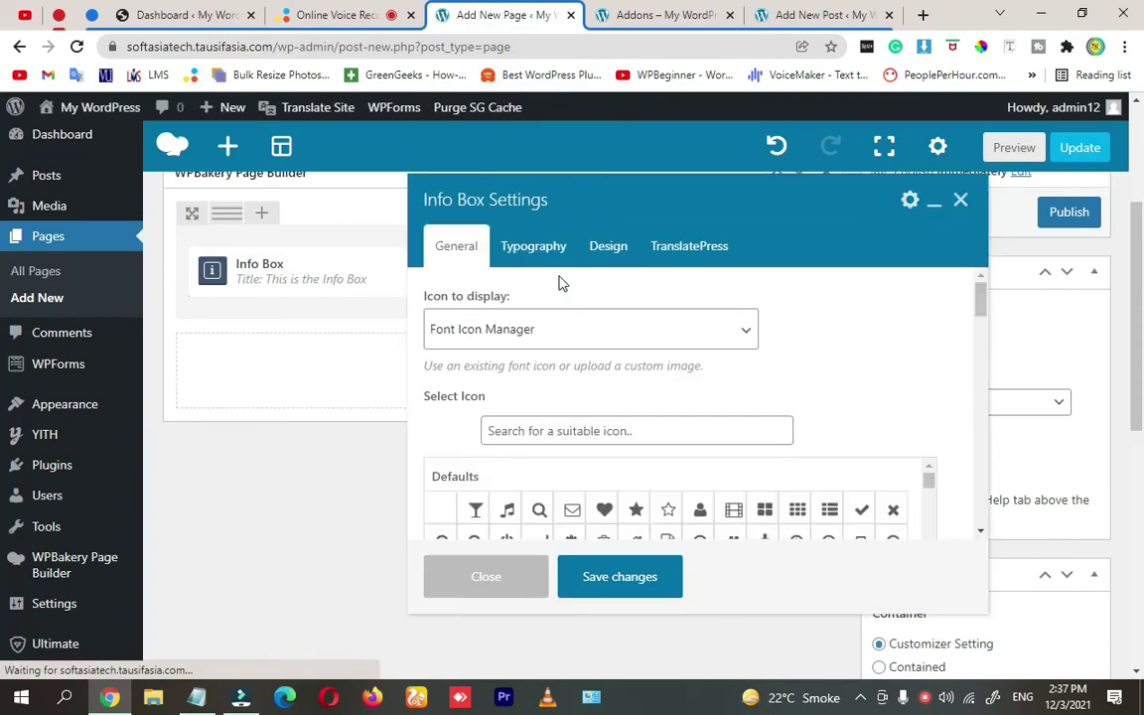
pyautogui.scroll(-5, 970, 332)
pyautogui.scroll(-3, 906, 330)
pyautogui.scroll(-10, 875, 336)
pyautogui.scroll(2, 582, 370)
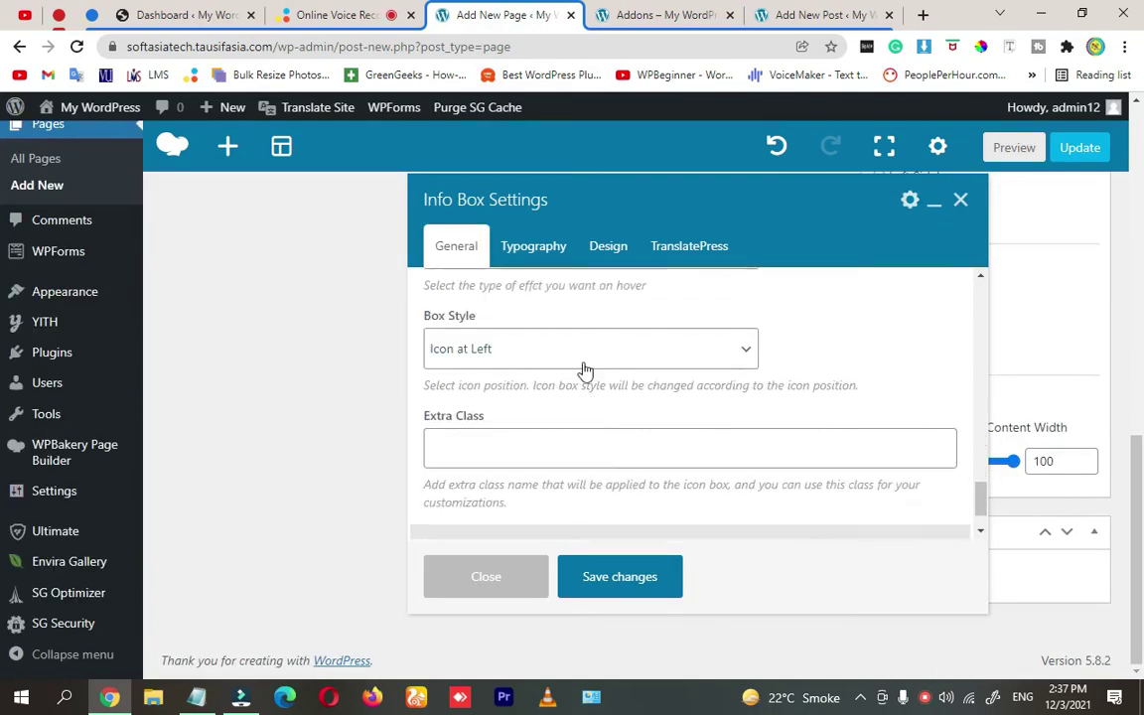
pyautogui.scroll(3, 582, 370)
pyautogui.scroll(-2, 472, 439)
pyautogui.click(486, 406)
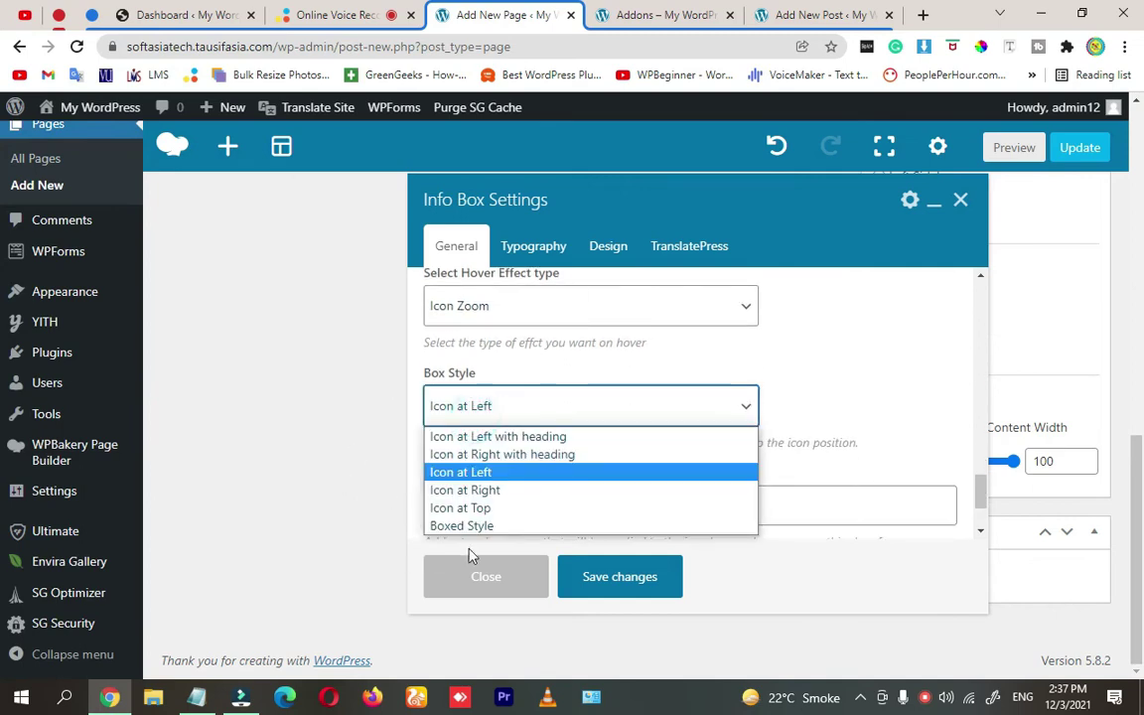
pyautogui.click(471, 510)
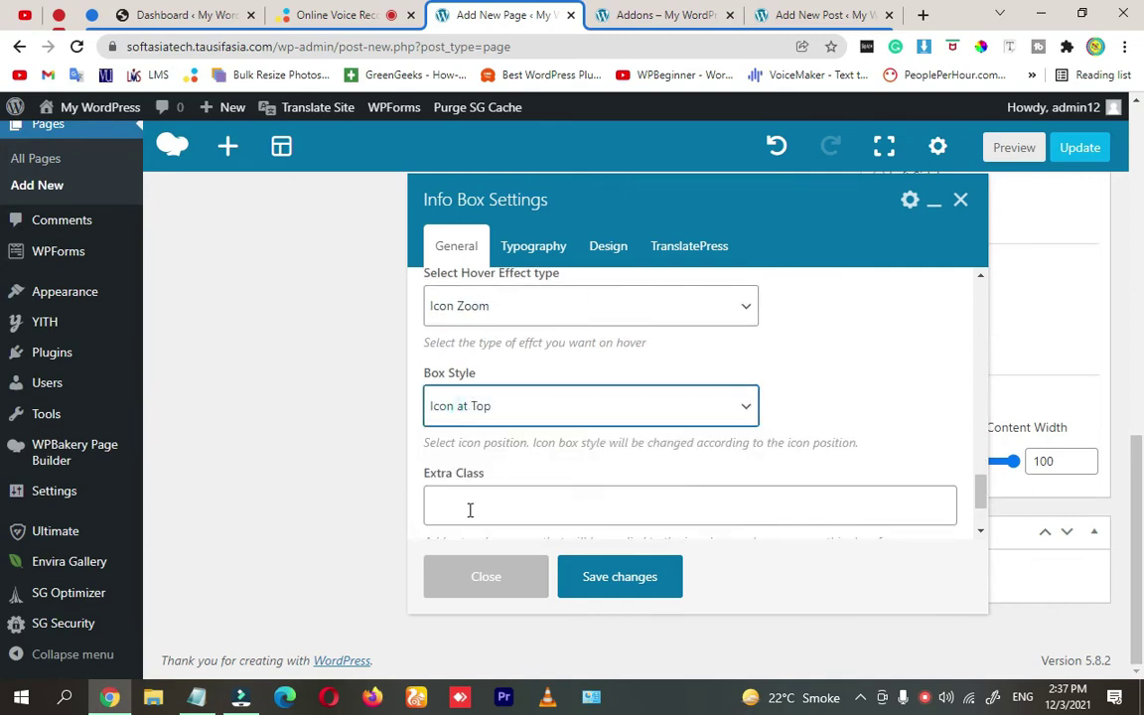
pyautogui.click(610, 587)
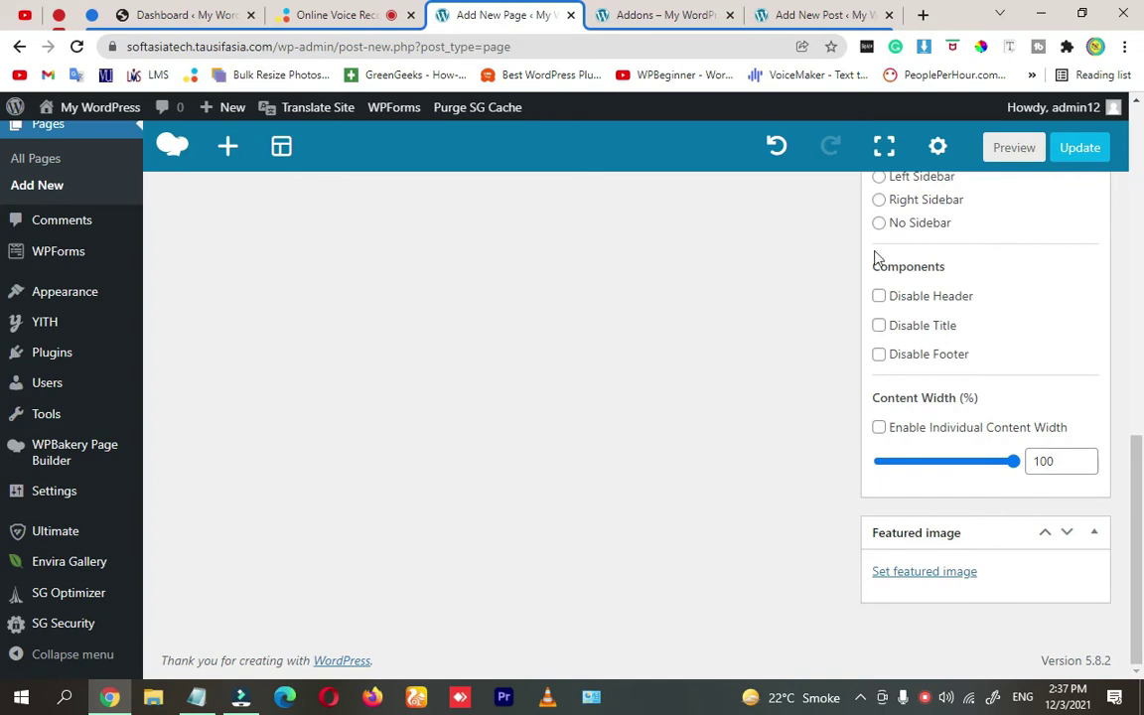
pyautogui.click(1000, 147)
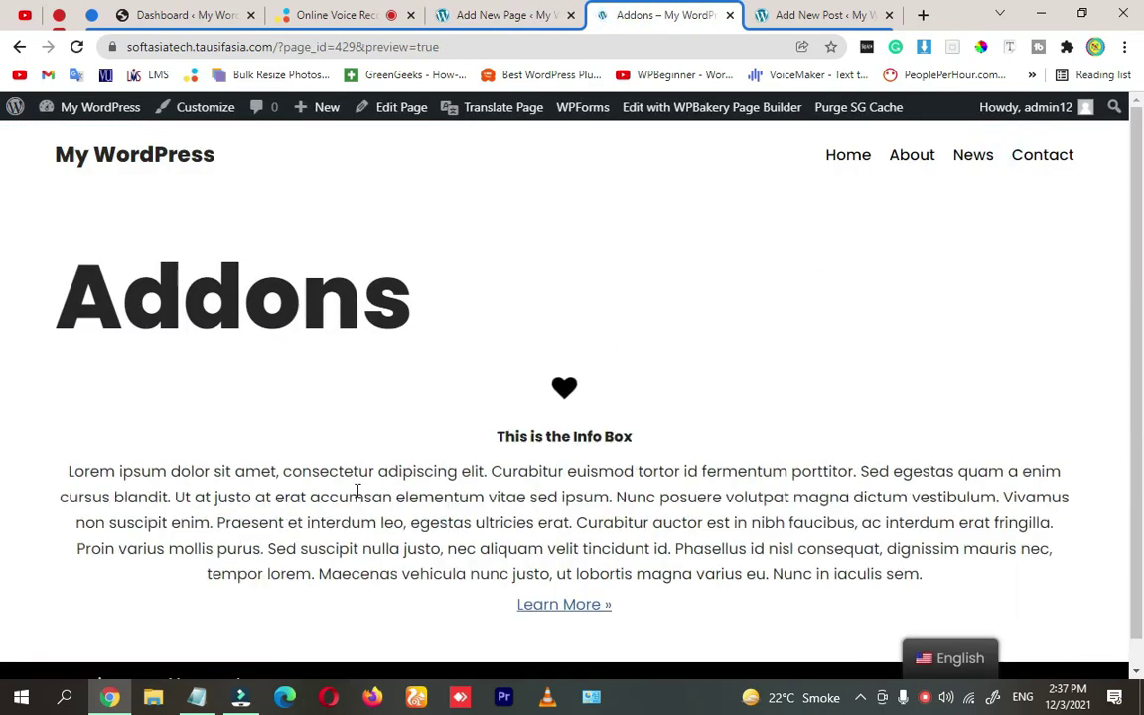
# Inspect the centred 'This is the Info Box' heading beneath the heart in the preview
pyautogui.click(533, 383)
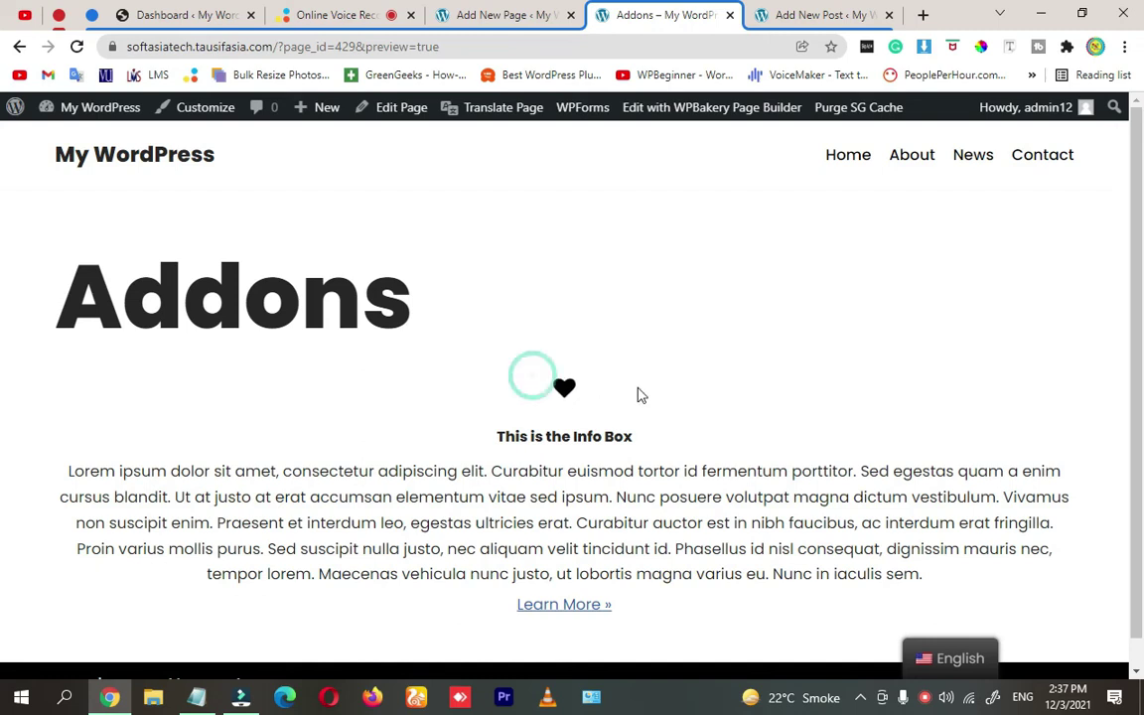
pyautogui.moveTo(477, 441); pyautogui.dragTo(705, 449)
pyautogui.scroll(-1, 702, 449)
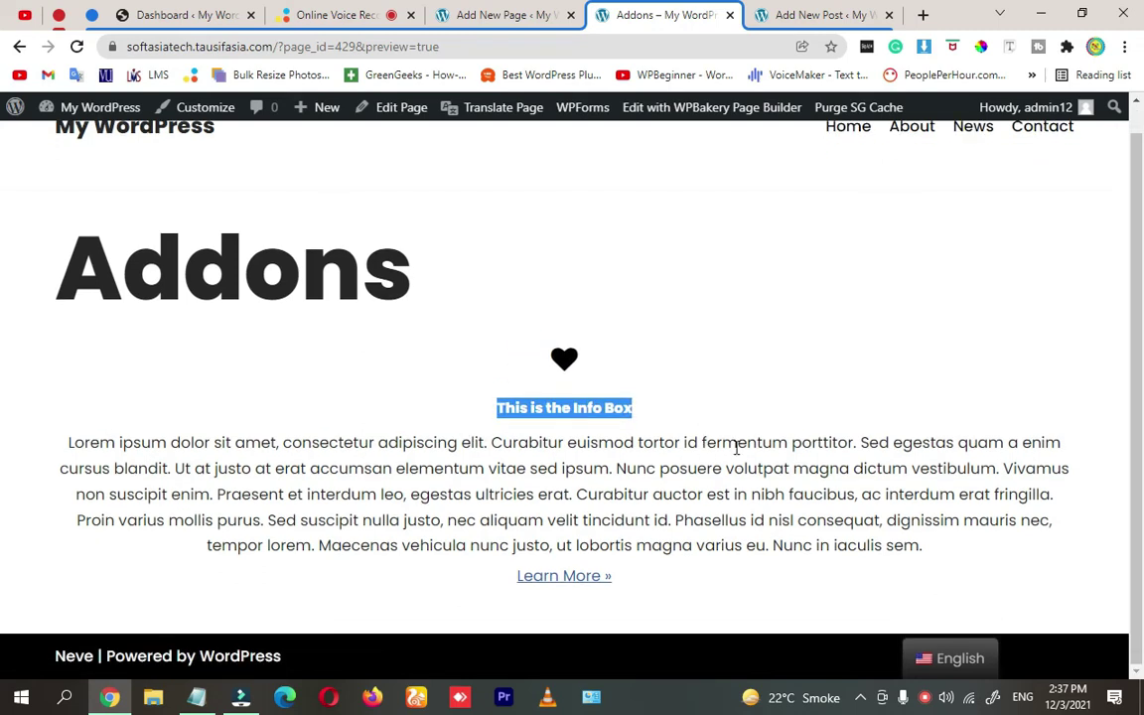
pyautogui.click(633, 383)
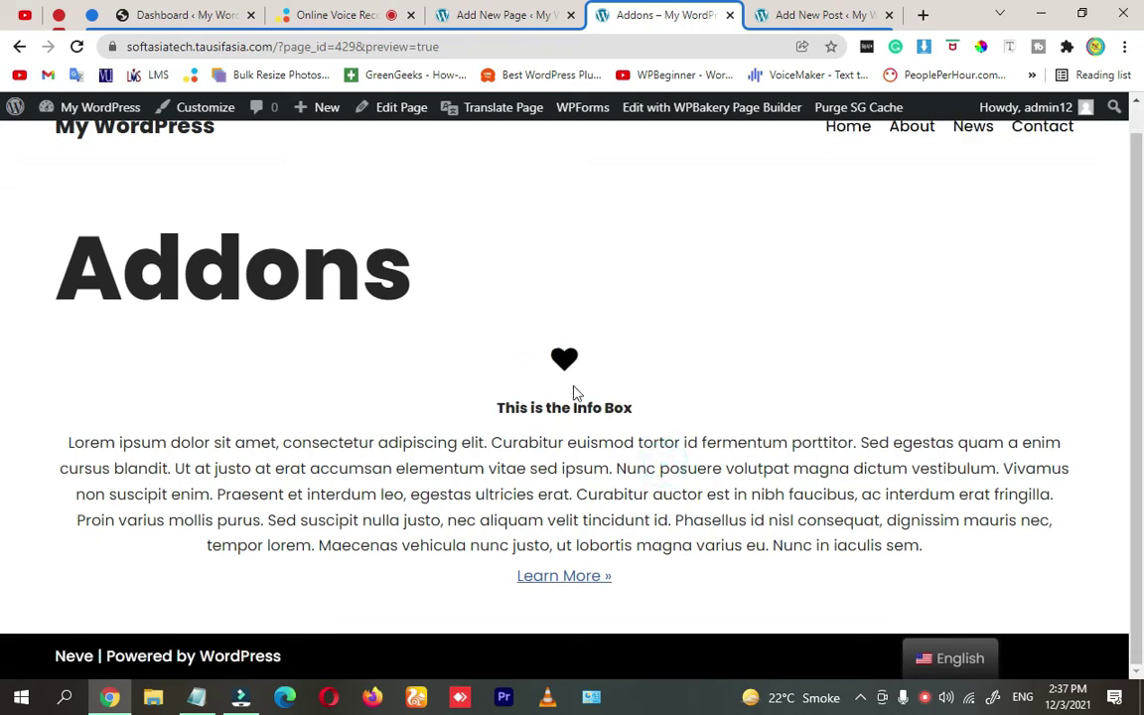
# Back in the editor, set the Info Box Icon Style to Square Background
pyautogui.click(506, 15)
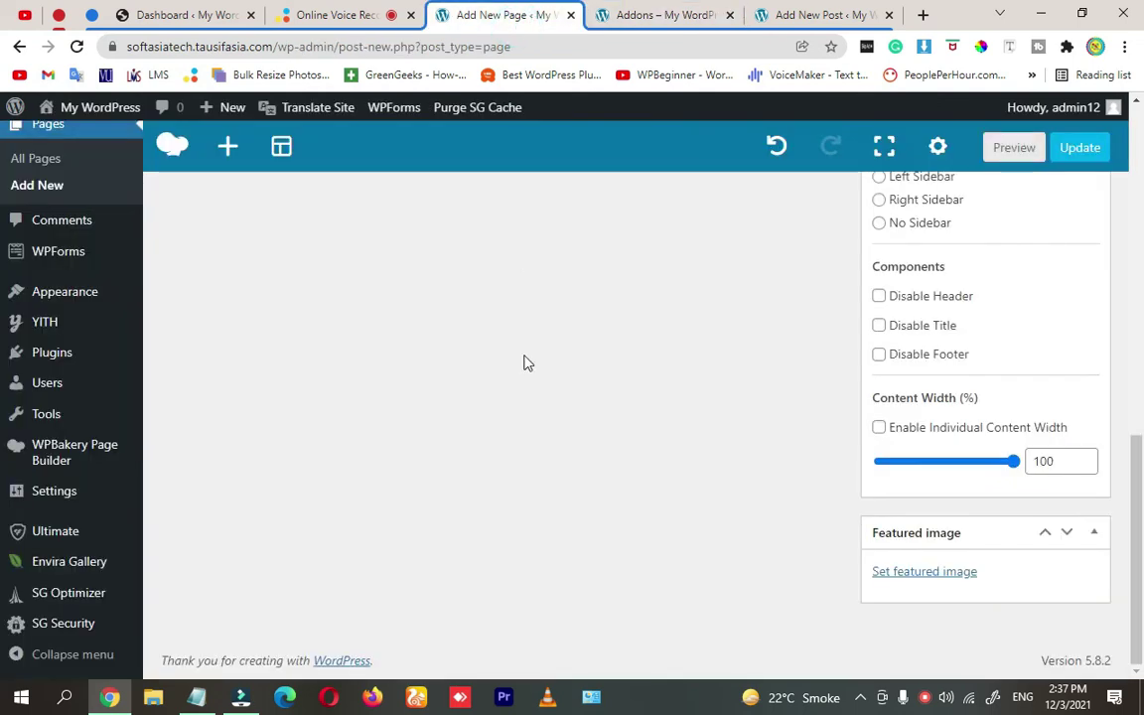
pyautogui.scroll(5, 527, 367)
pyautogui.scroll(5, 516, 417)
pyautogui.scroll(-1, 474, 499)
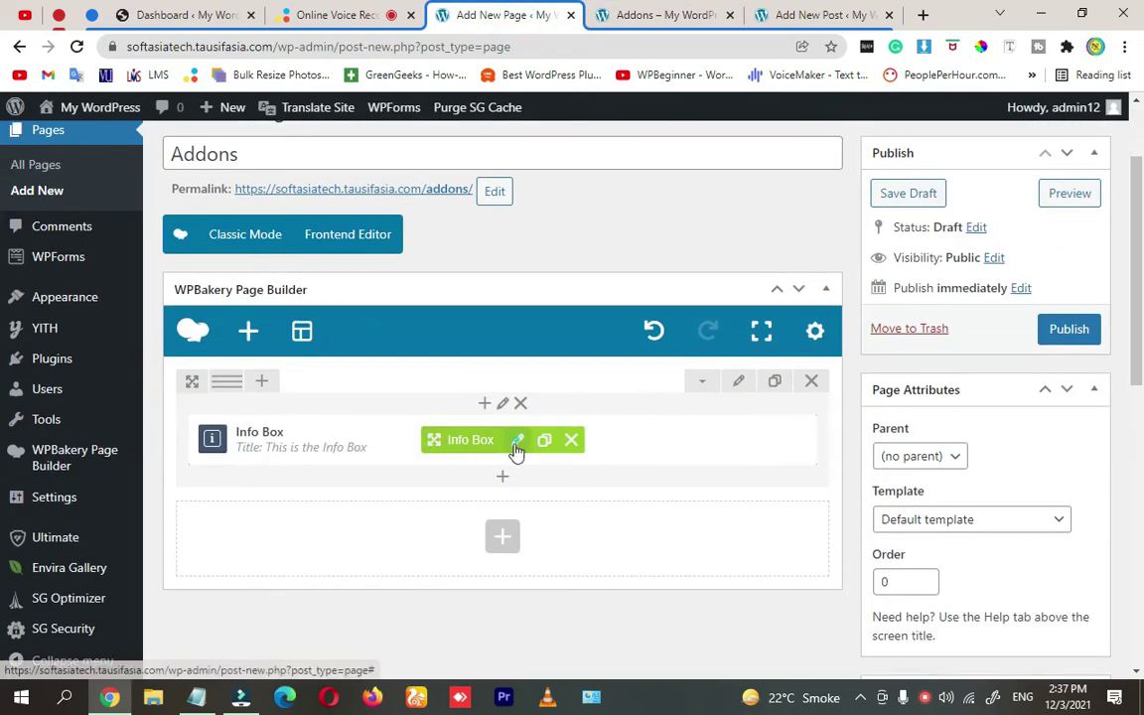
pyautogui.click(516, 441)
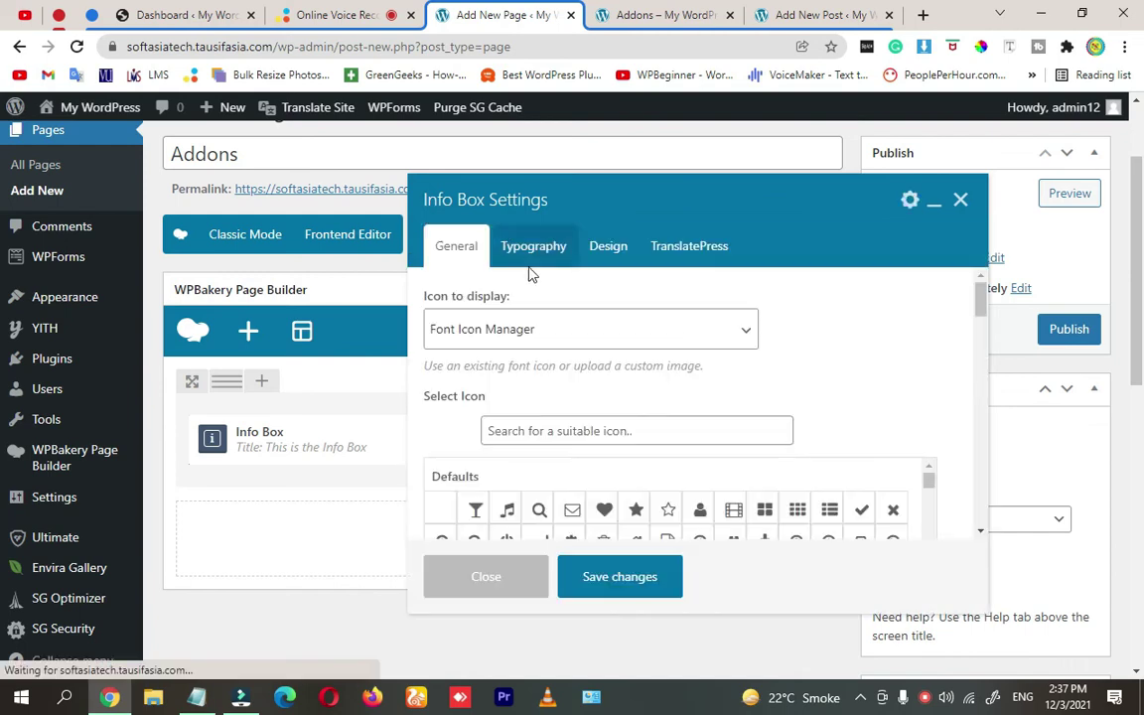
pyautogui.scroll(-5, 541, 288)
pyautogui.scroll(-3, 558, 318)
pyautogui.scroll(3, 559, 330)
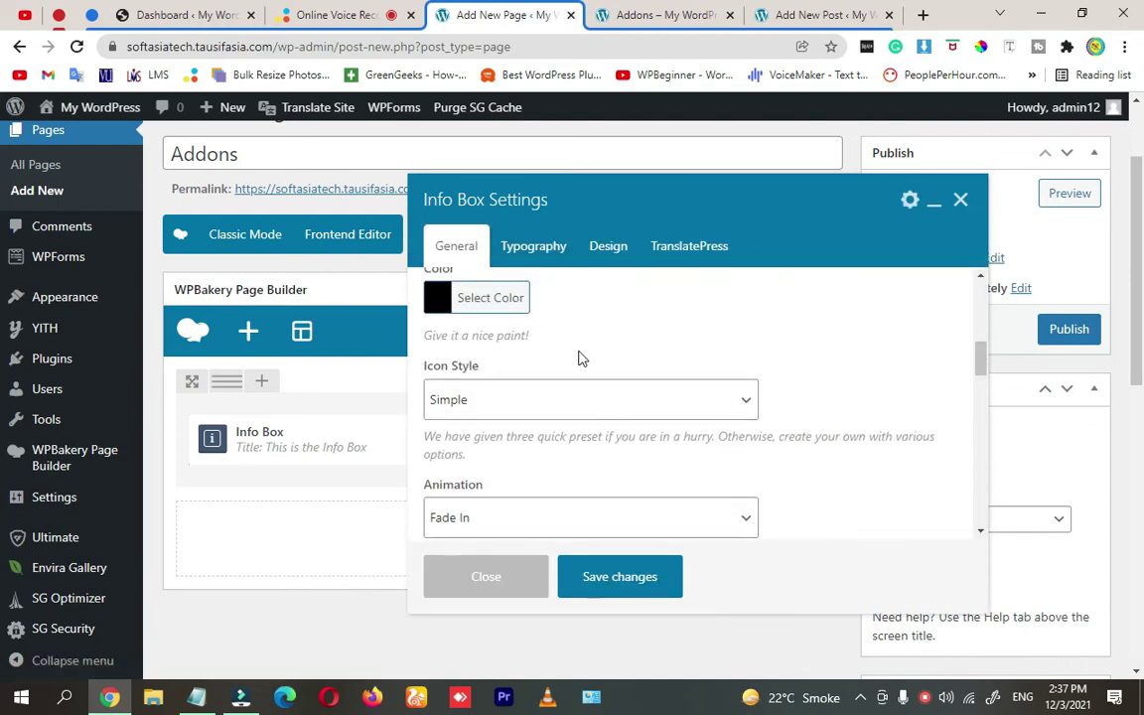
pyautogui.scroll(2, 581, 358)
pyautogui.scroll(1, 583, 357)
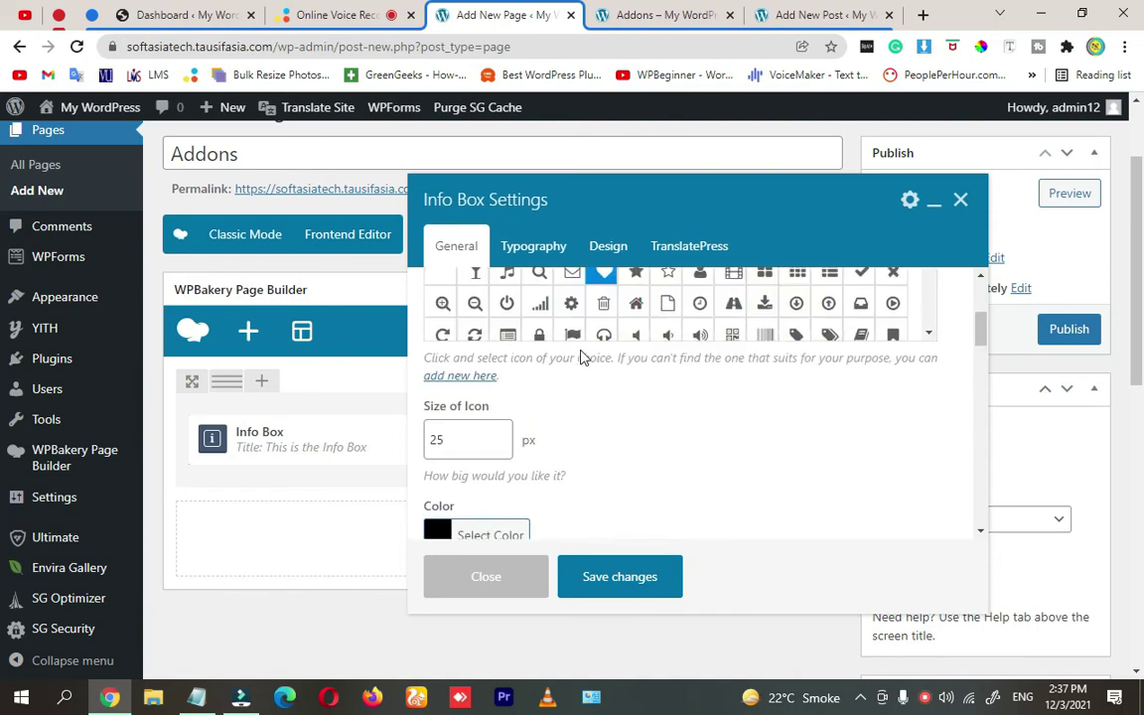
pyautogui.scroll(-2, 568, 416)
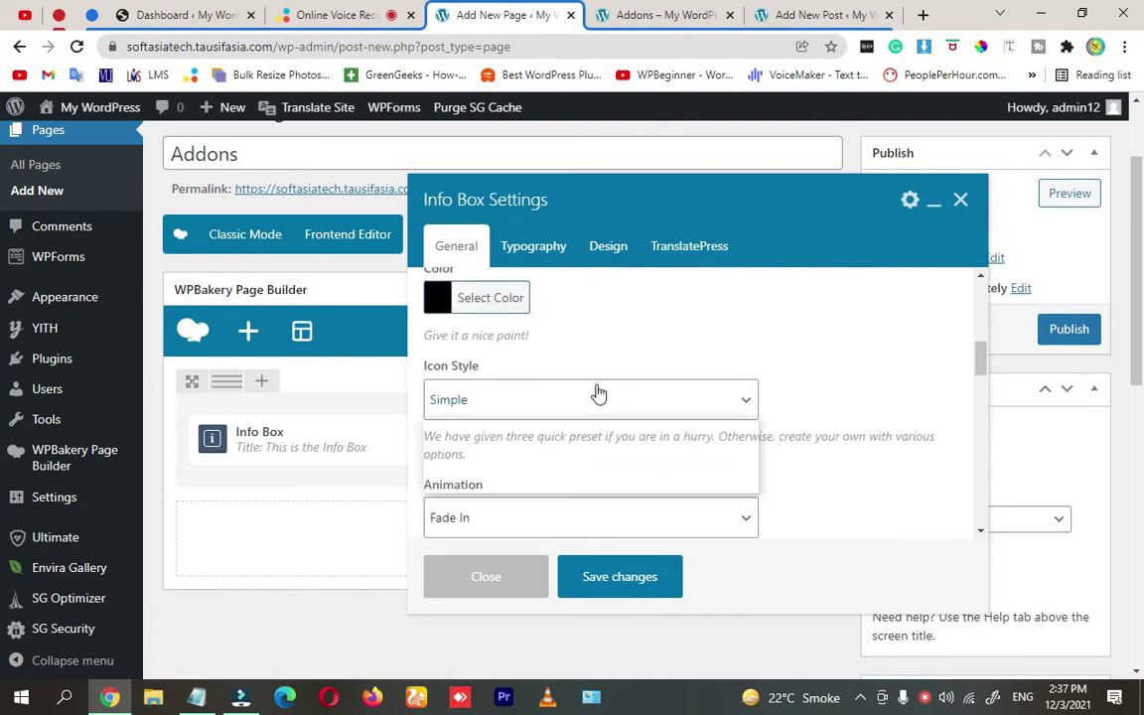
pyautogui.click(596, 395)
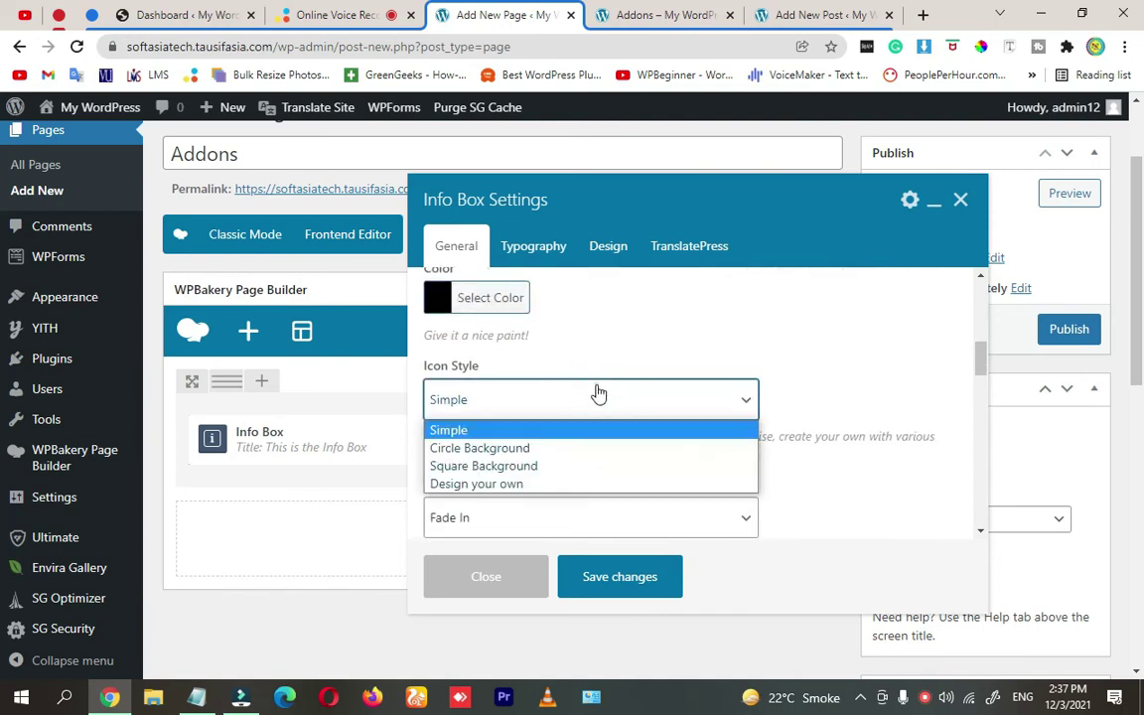
pyautogui.click(483, 466)
# Set the icon Background Color to black and the heart icon Color to white
pyautogui.scroll(-1, 695, 439)
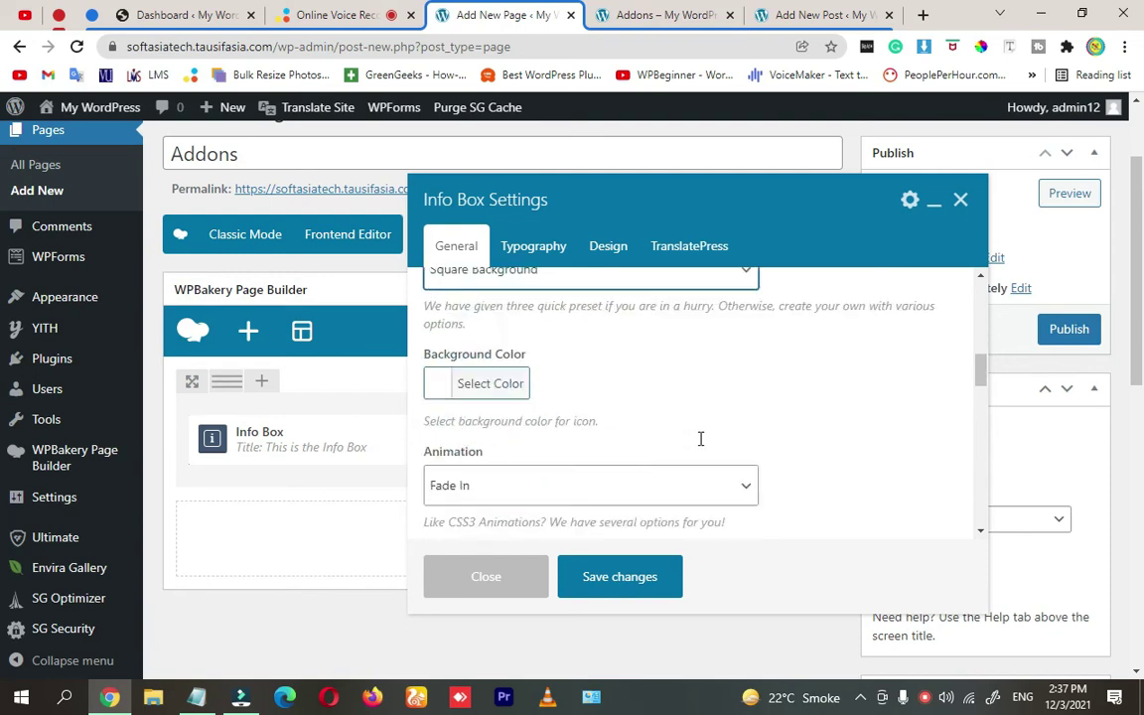
pyautogui.click(446, 408)
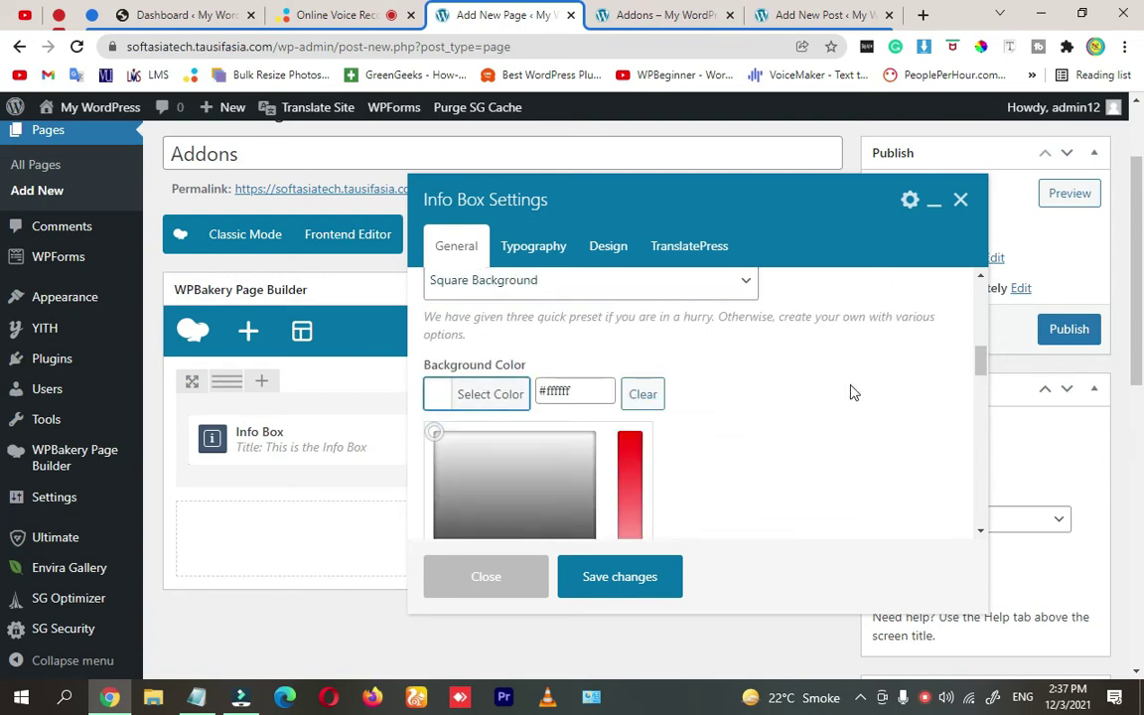
pyautogui.scroll(-1, 850, 392)
pyautogui.click(441, 484)
pyautogui.click(695, 422)
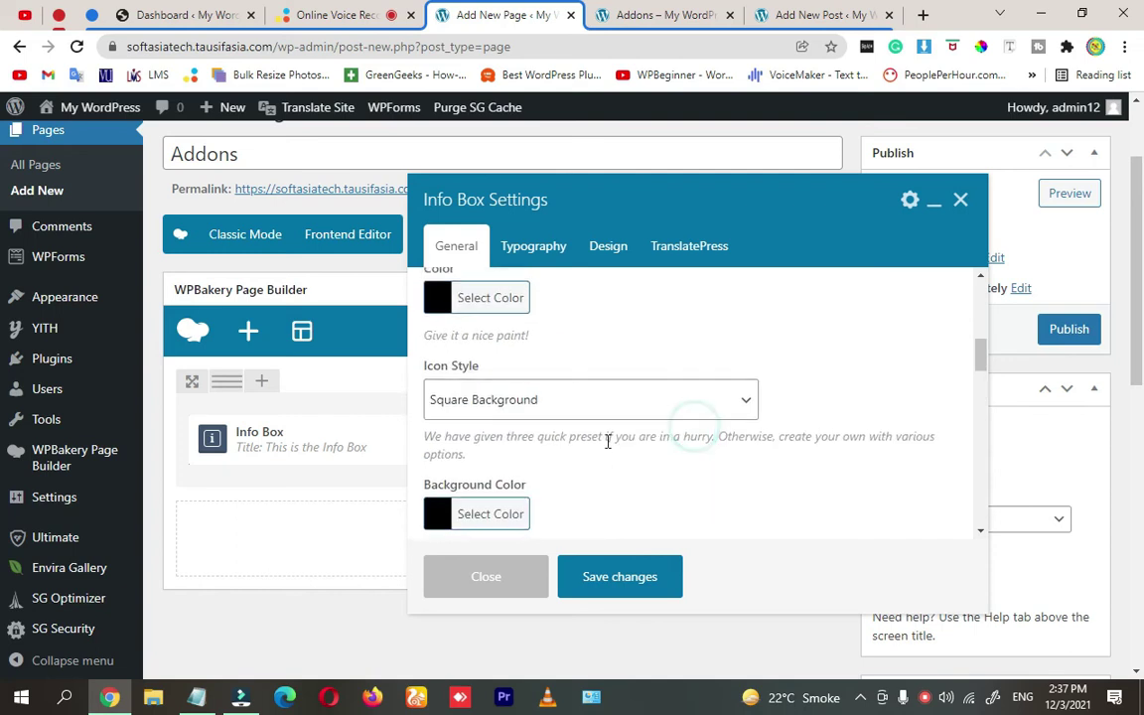
pyautogui.scroll(1, 608, 440)
pyautogui.scroll(1, 556, 437)
pyautogui.click(467, 415)
pyautogui.scroll(-2, 586, 448)
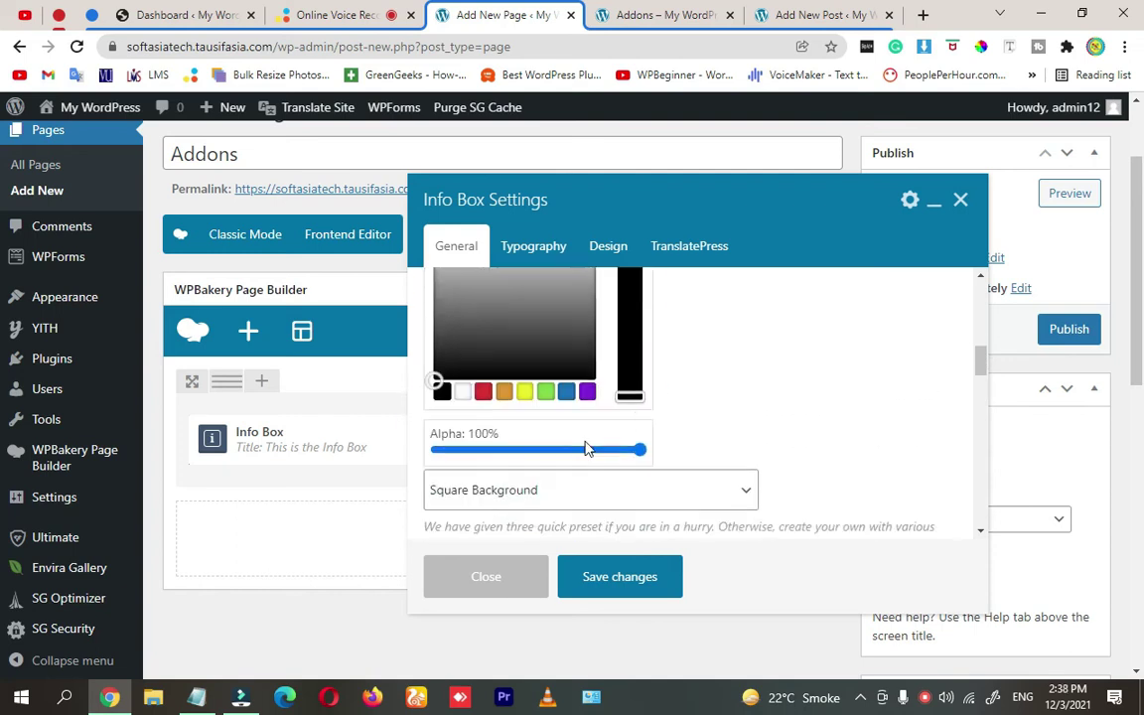
pyautogui.click(461, 391)
pyautogui.click(735, 369)
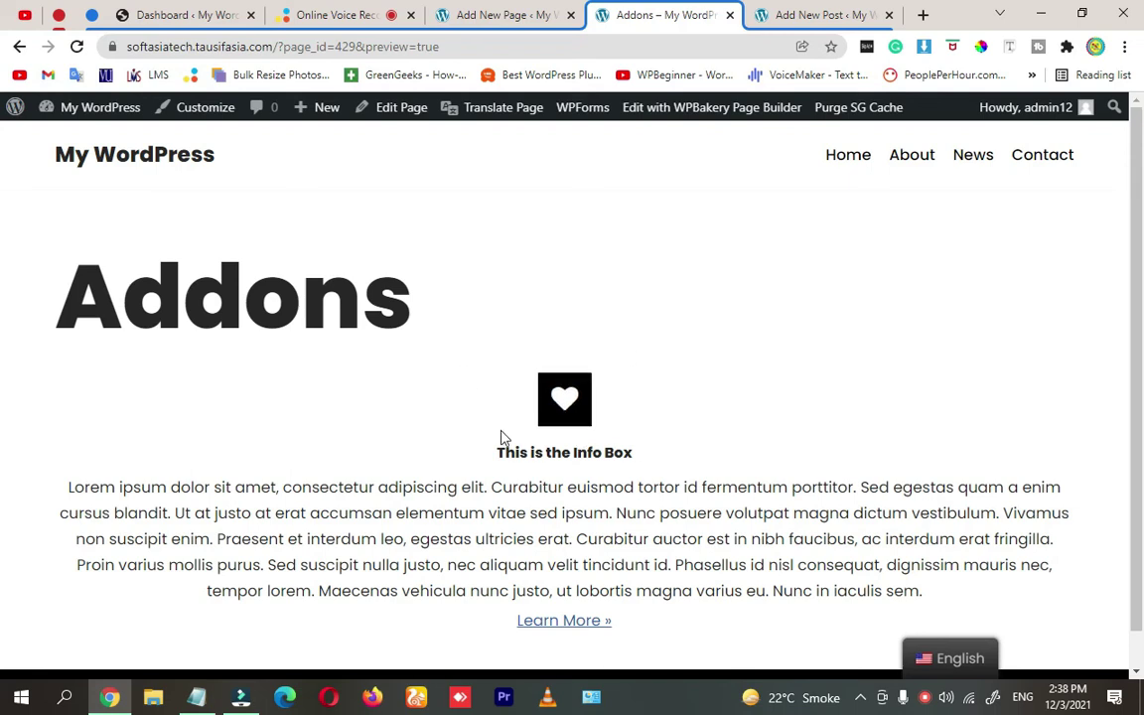
# Return from the Addons preview to the page builder editor
pyautogui.click(500, 12)
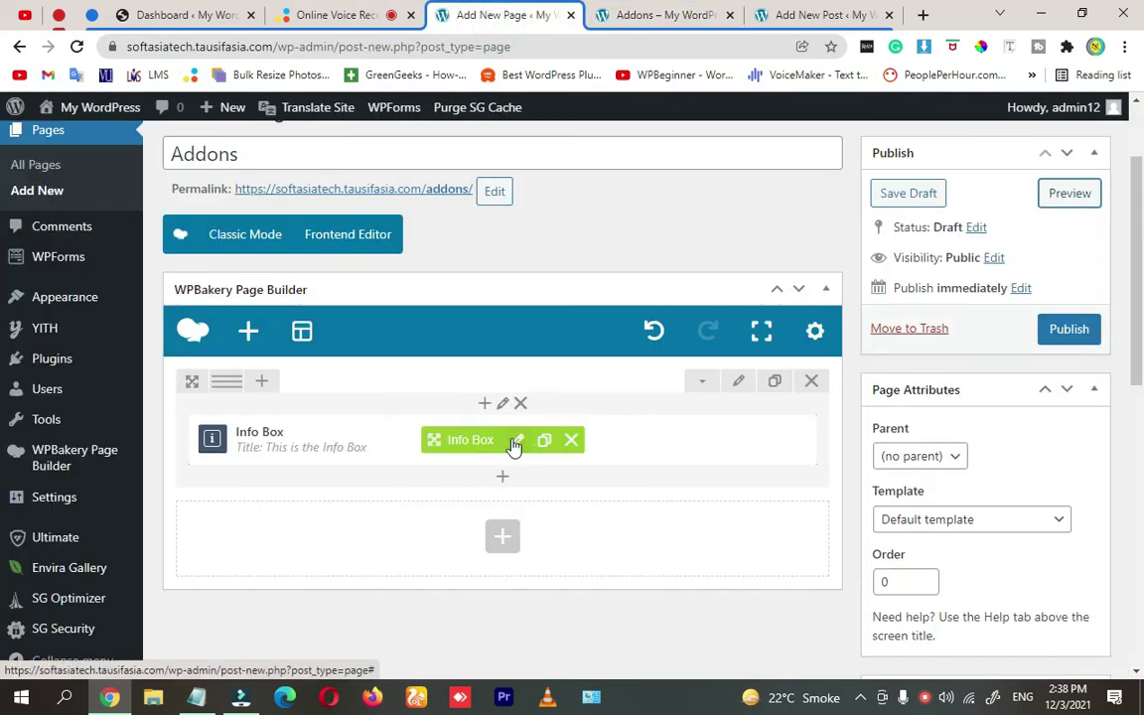
# Change the Info Box Icon Style to 'Circle Background', save it, and preview the page
pyautogui.click(514, 439)
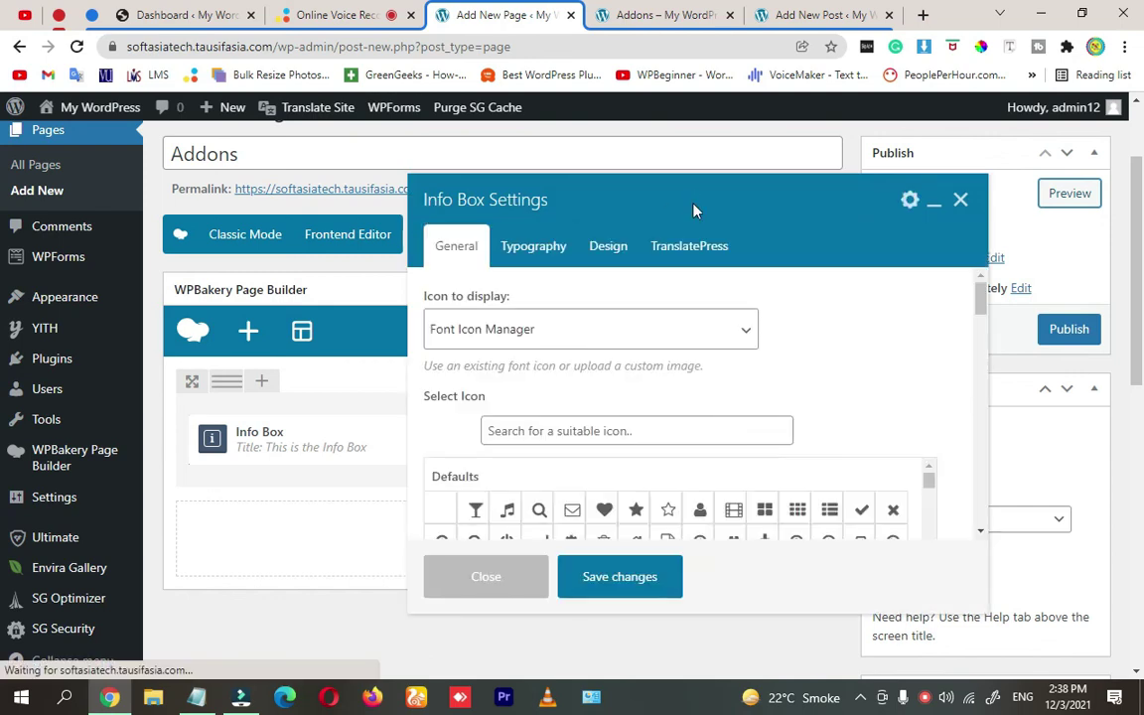
pyautogui.scroll(-5, 546, 310)
pyautogui.click(556, 293)
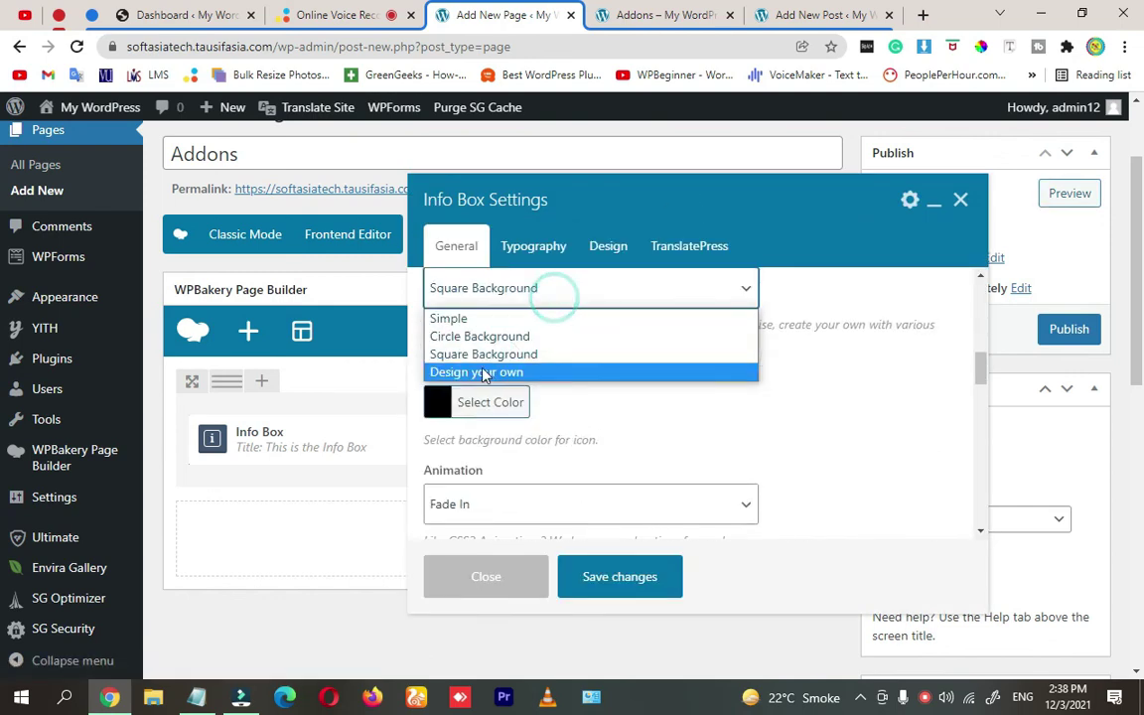
pyautogui.click(471, 335)
pyautogui.click(630, 594)
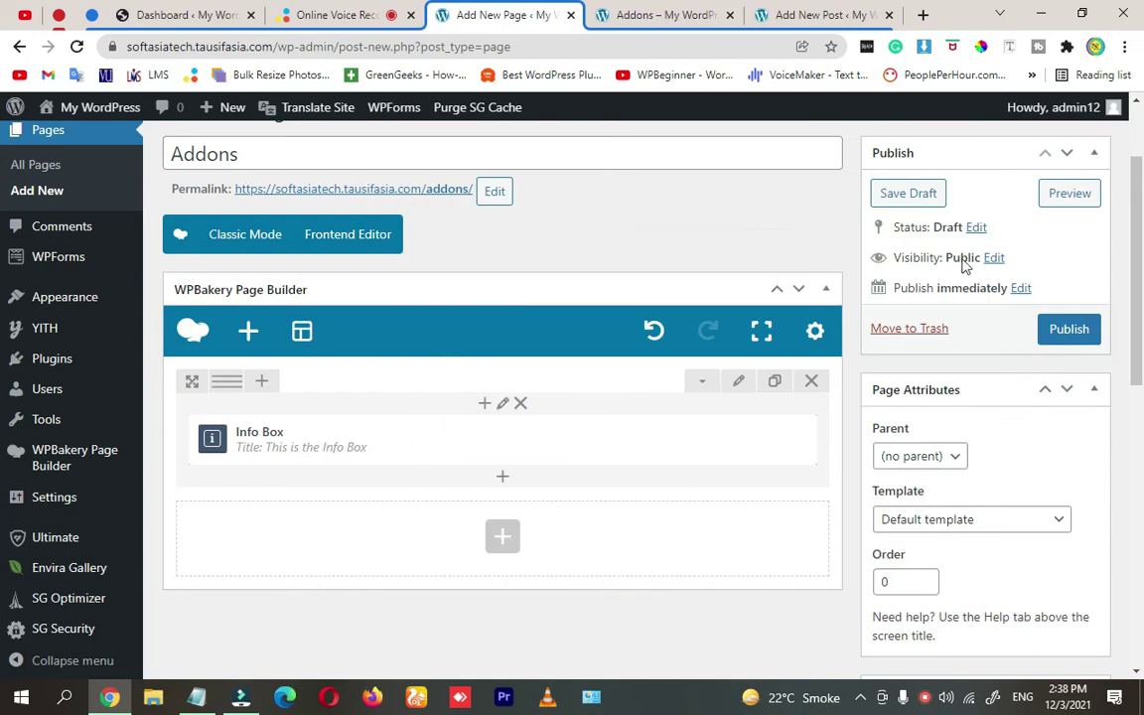
pyautogui.click(1069, 194)
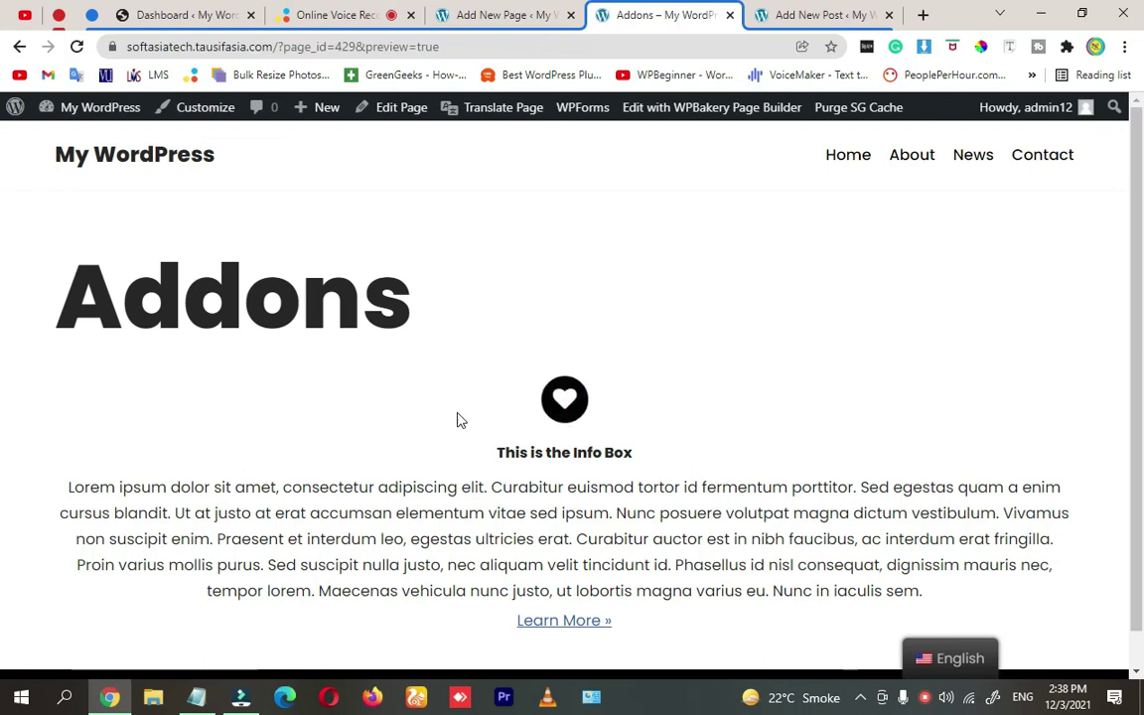
# Scroll the Addons preview down past the circle-icon Info Box to its Learn More link
pyautogui.scroll(-1, 612, 553)
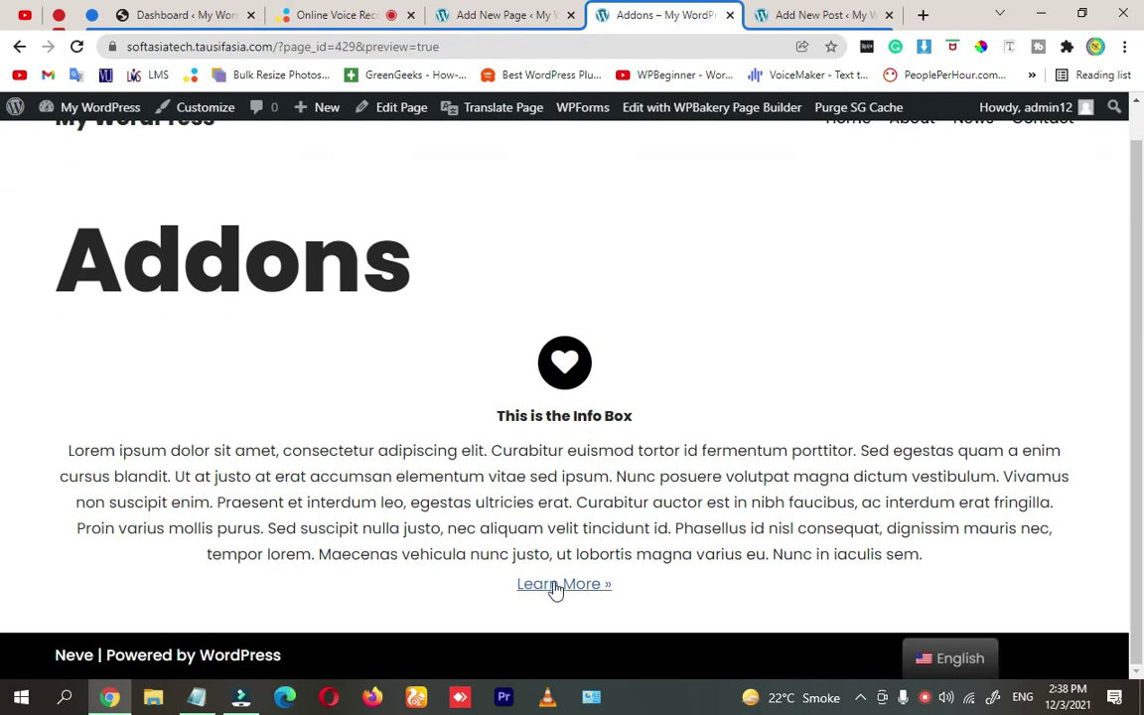